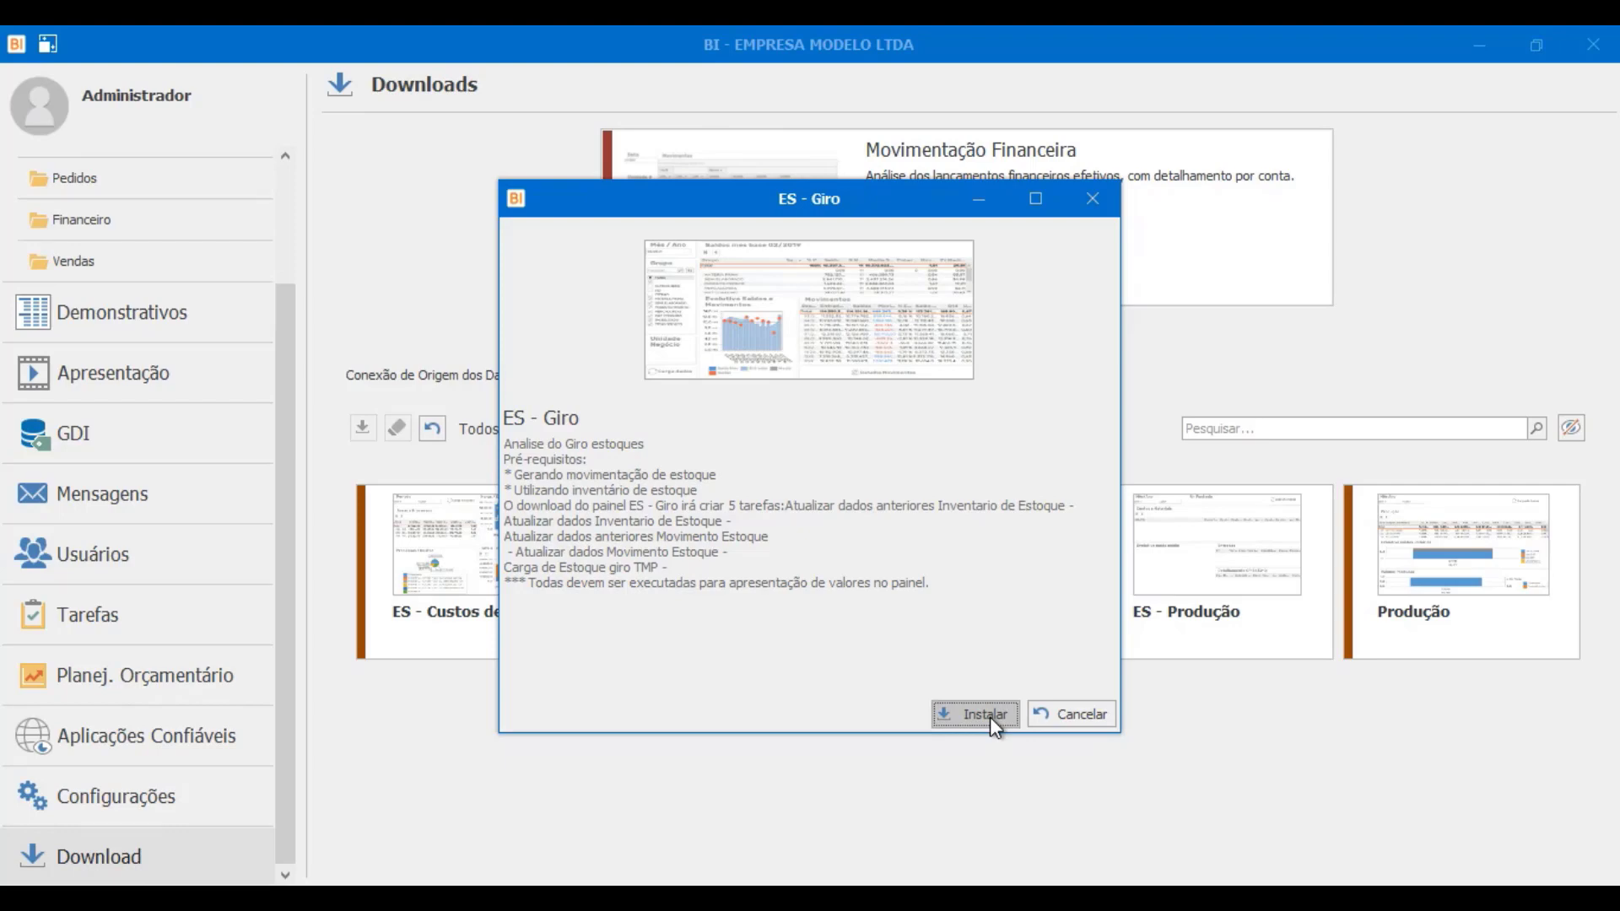
Step: Install the ES - Giro dashboard and assign both recent and previous data schedules to the ES - Cargas Estoques category
{"action": "left_click", "coordinate": [976, 715]}
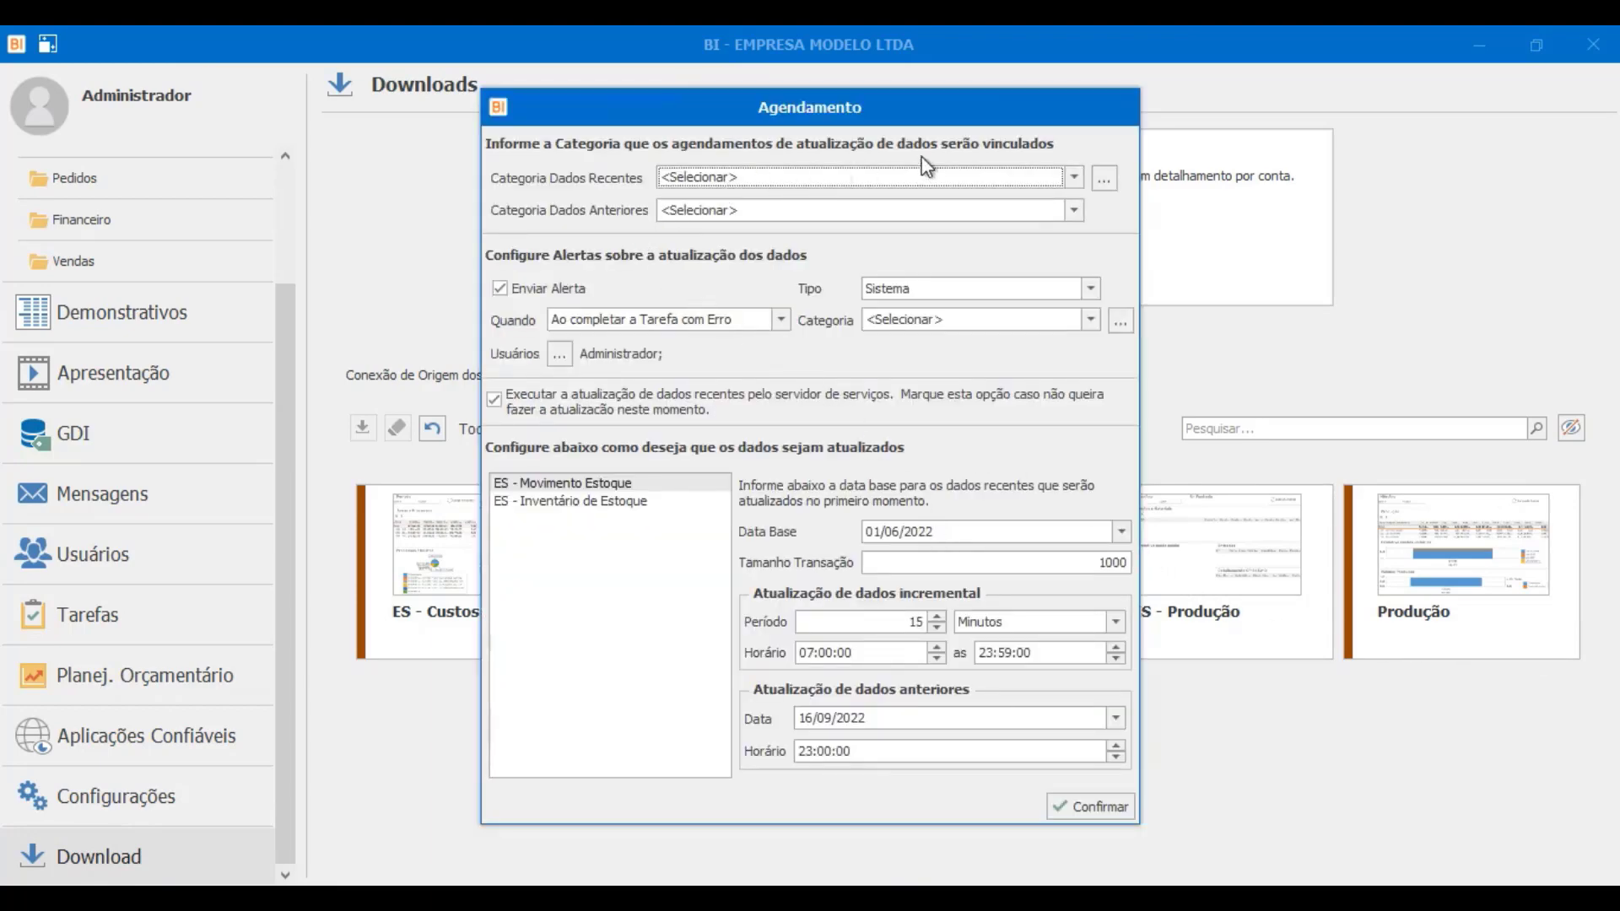
{"action": "left_click", "coordinate": [1073, 178]}
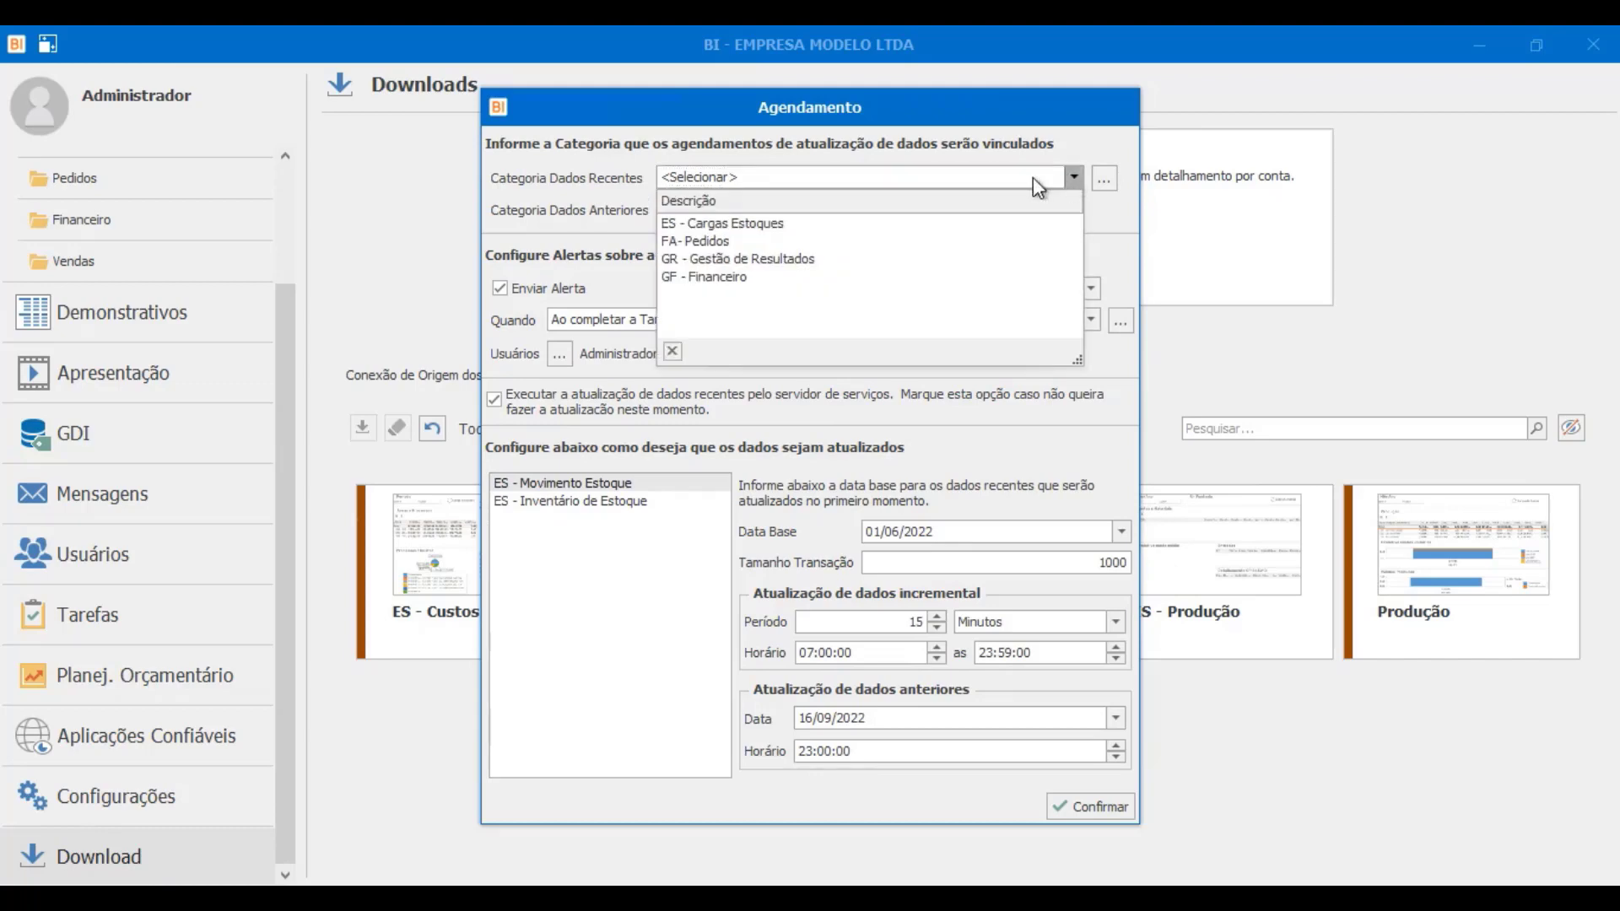
{"action": "left_click", "coordinate": [797, 224]}
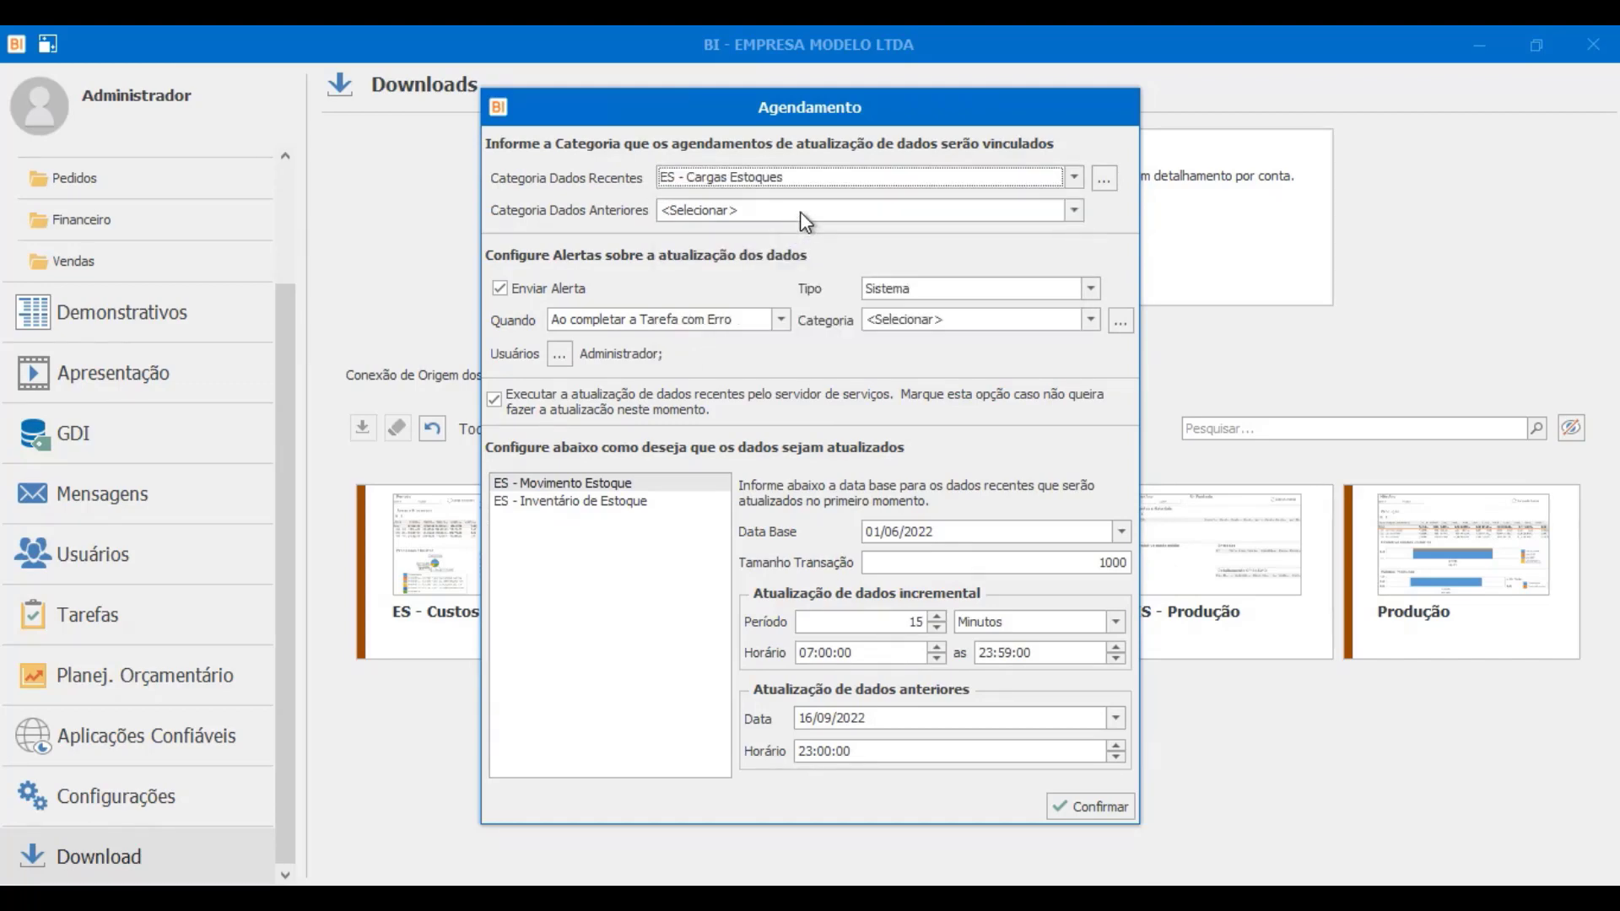
{"action": "left_click", "coordinate": [804, 211]}
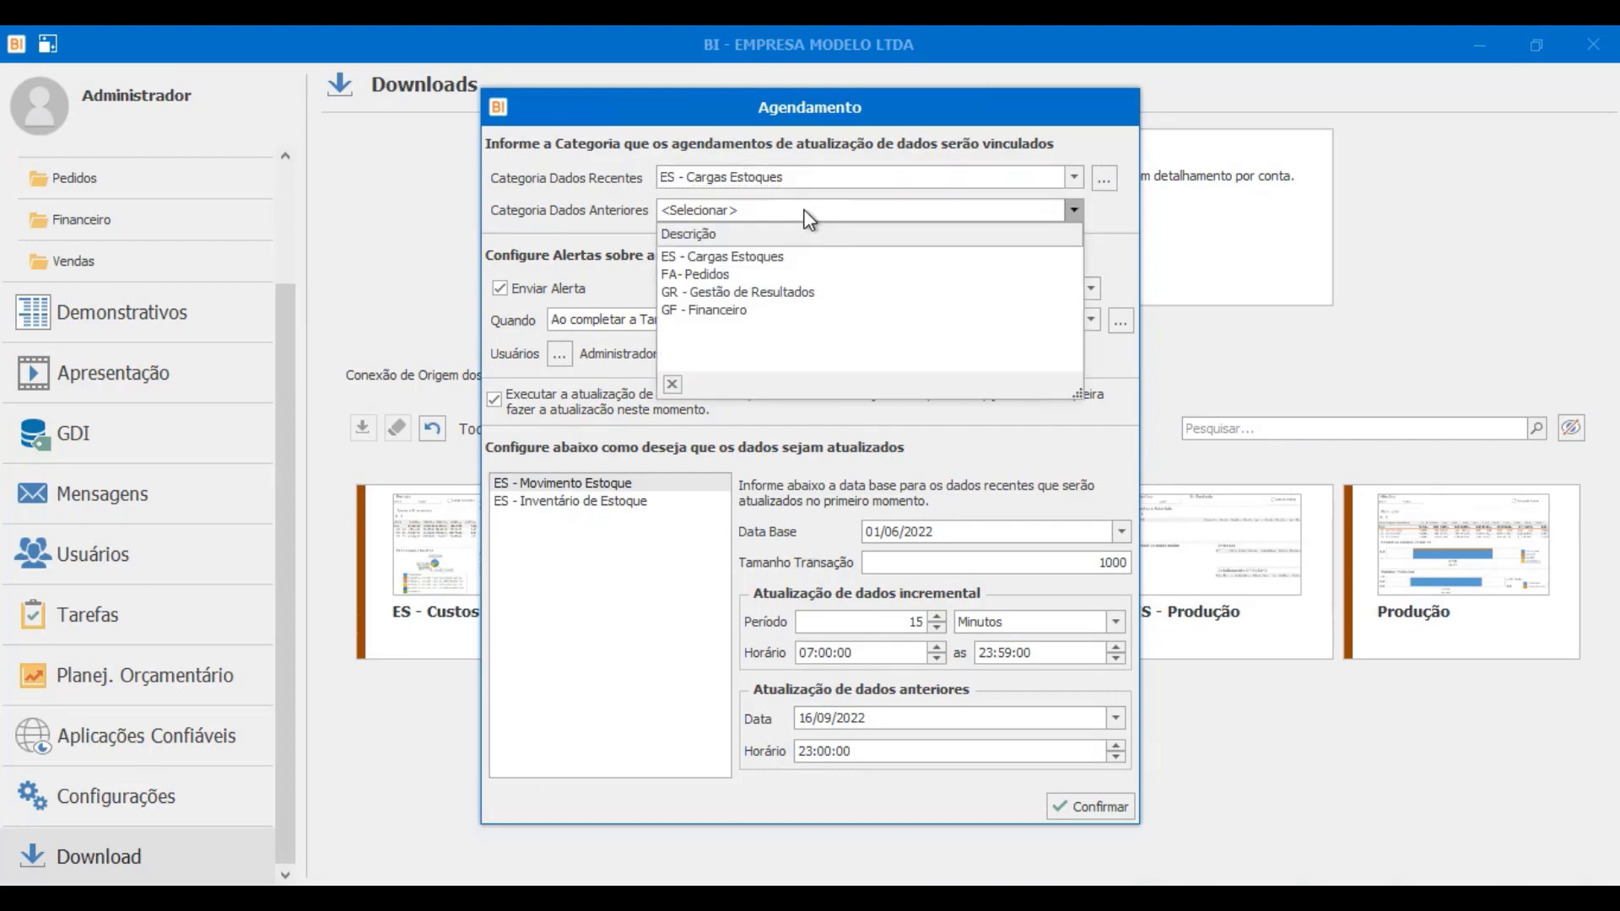
{"action": "left_click", "coordinate": [798, 257]}
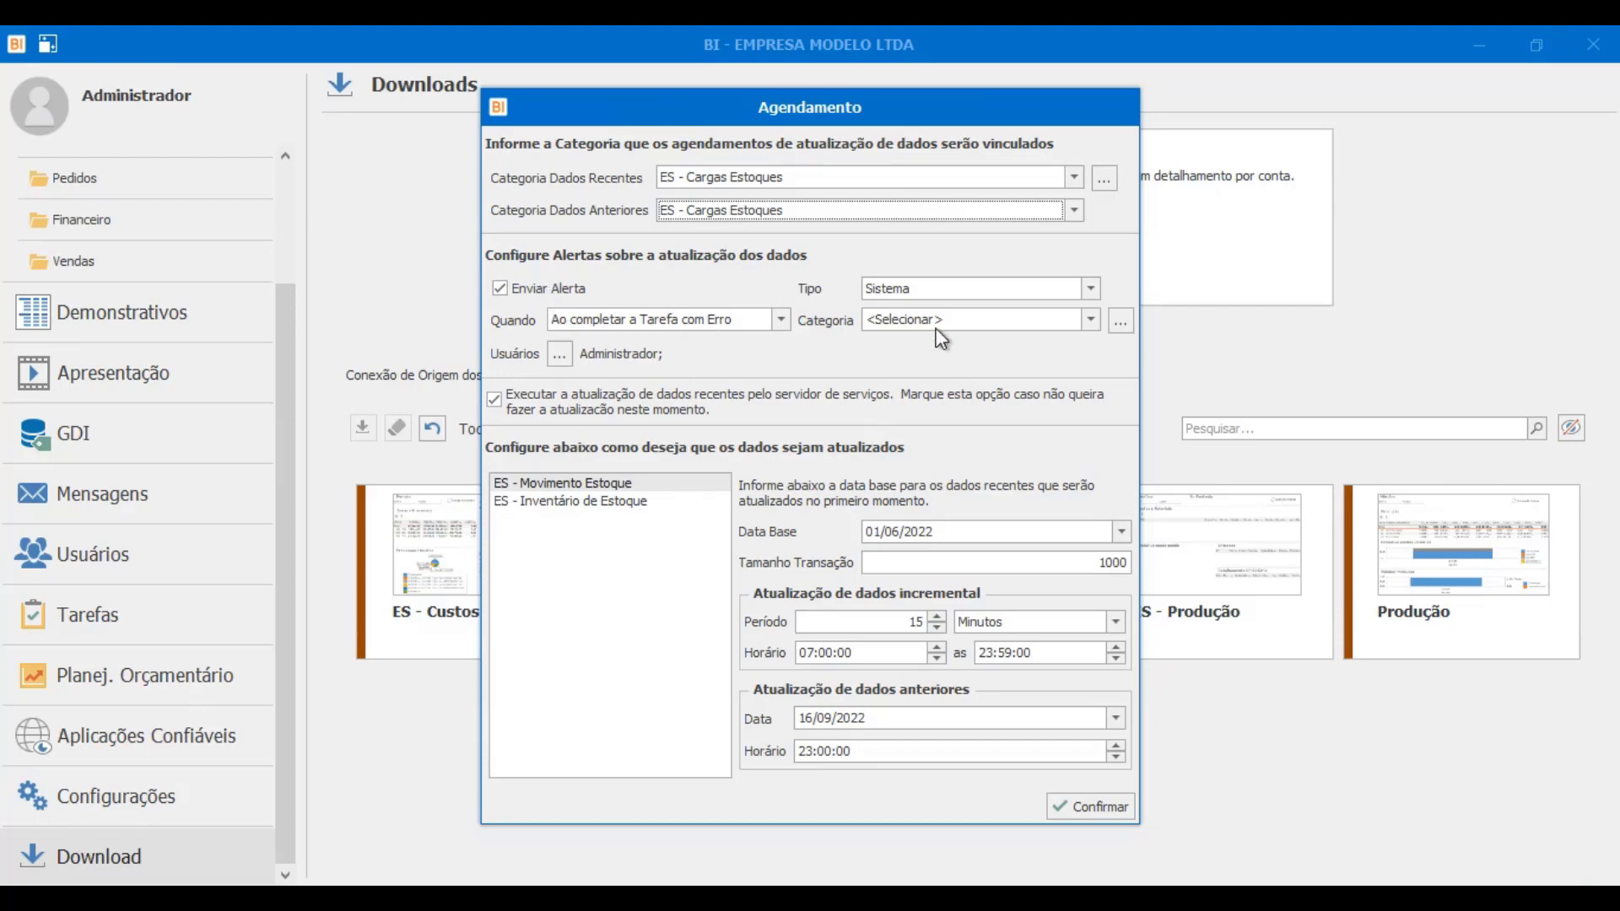
Step: Set the update alert's category to Alertas with type Sistema, and confirm Administrador as the alert user
{"action": "left_click", "coordinate": [979, 291]}
{"action": "left_click", "coordinate": [972, 290]}
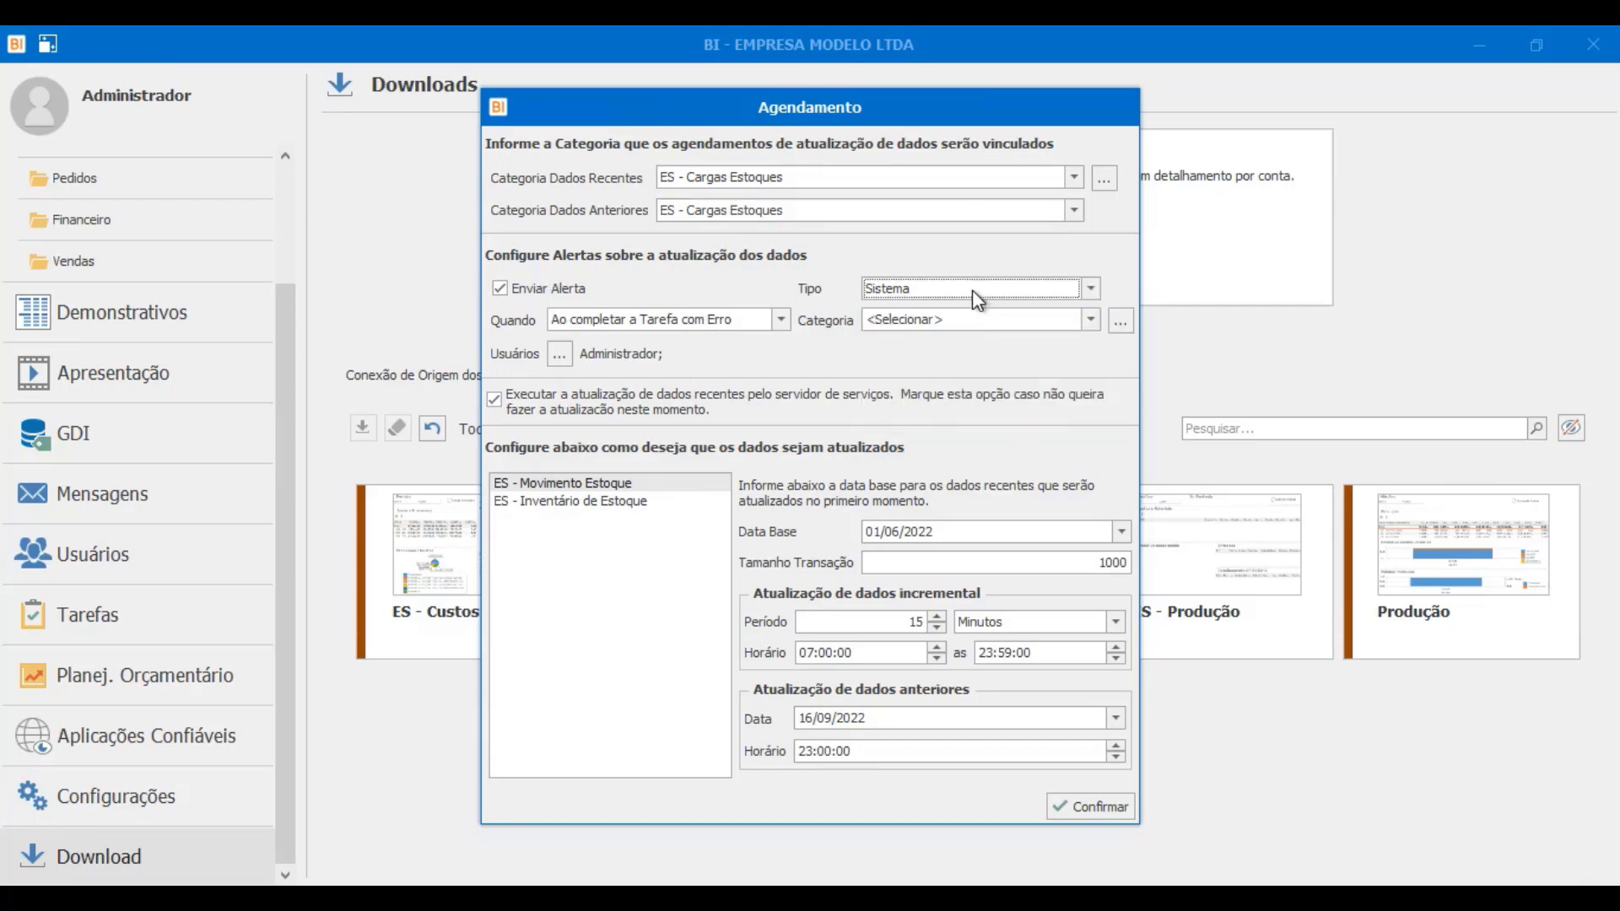
{"action": "left_click", "coordinate": [961, 319]}
{"action": "left_click", "coordinate": [945, 342]}
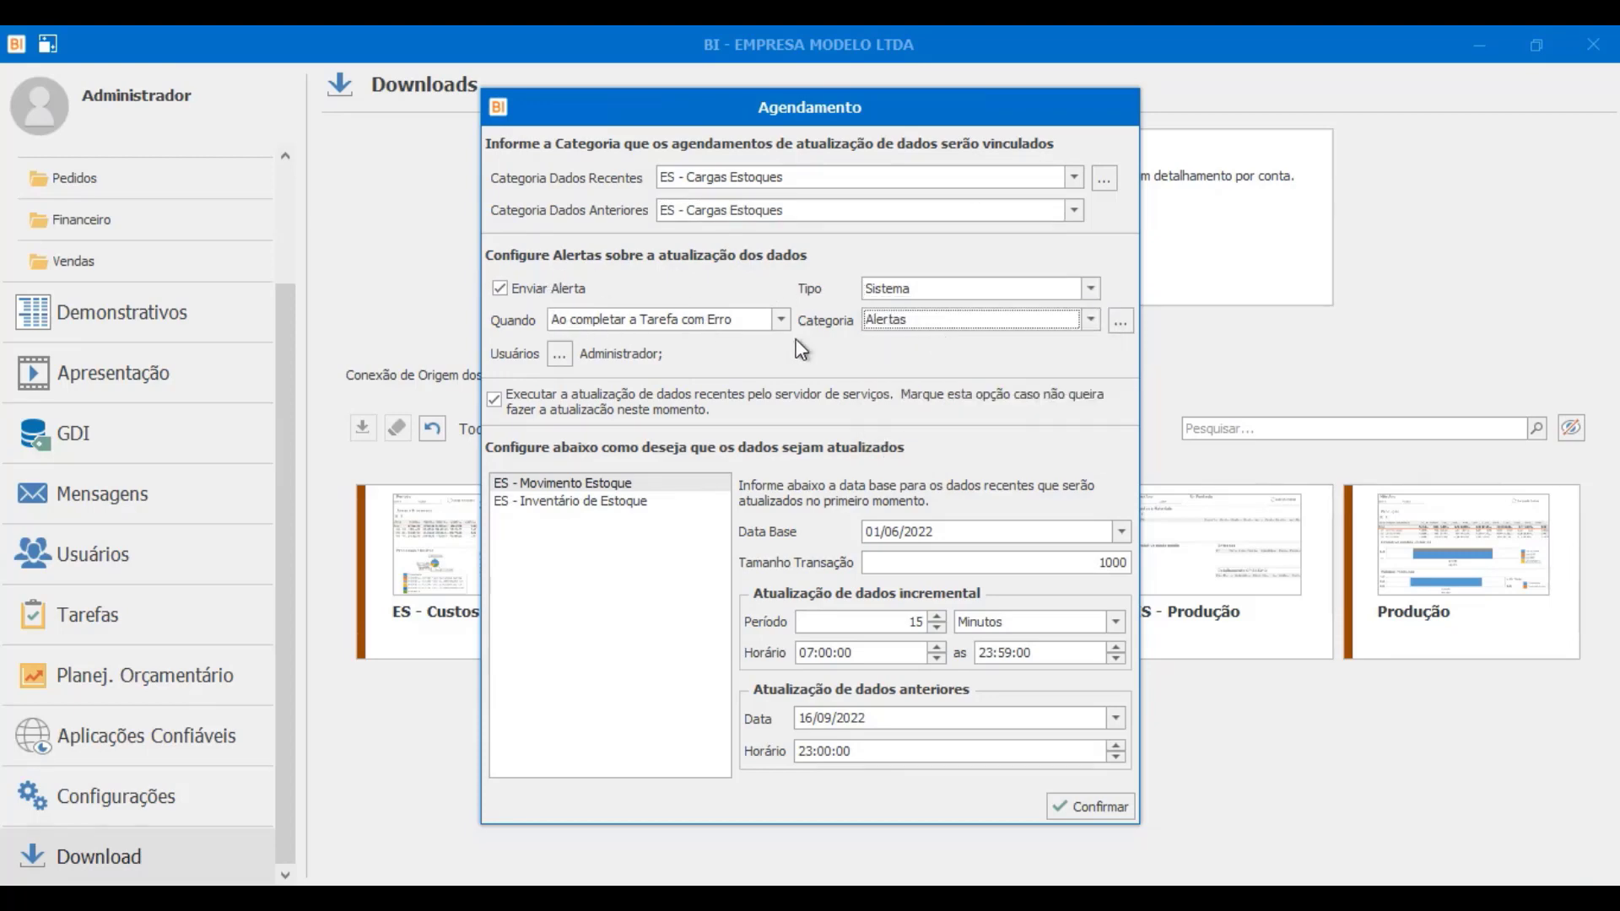
{"action": "left_click", "coordinate": [557, 356]}
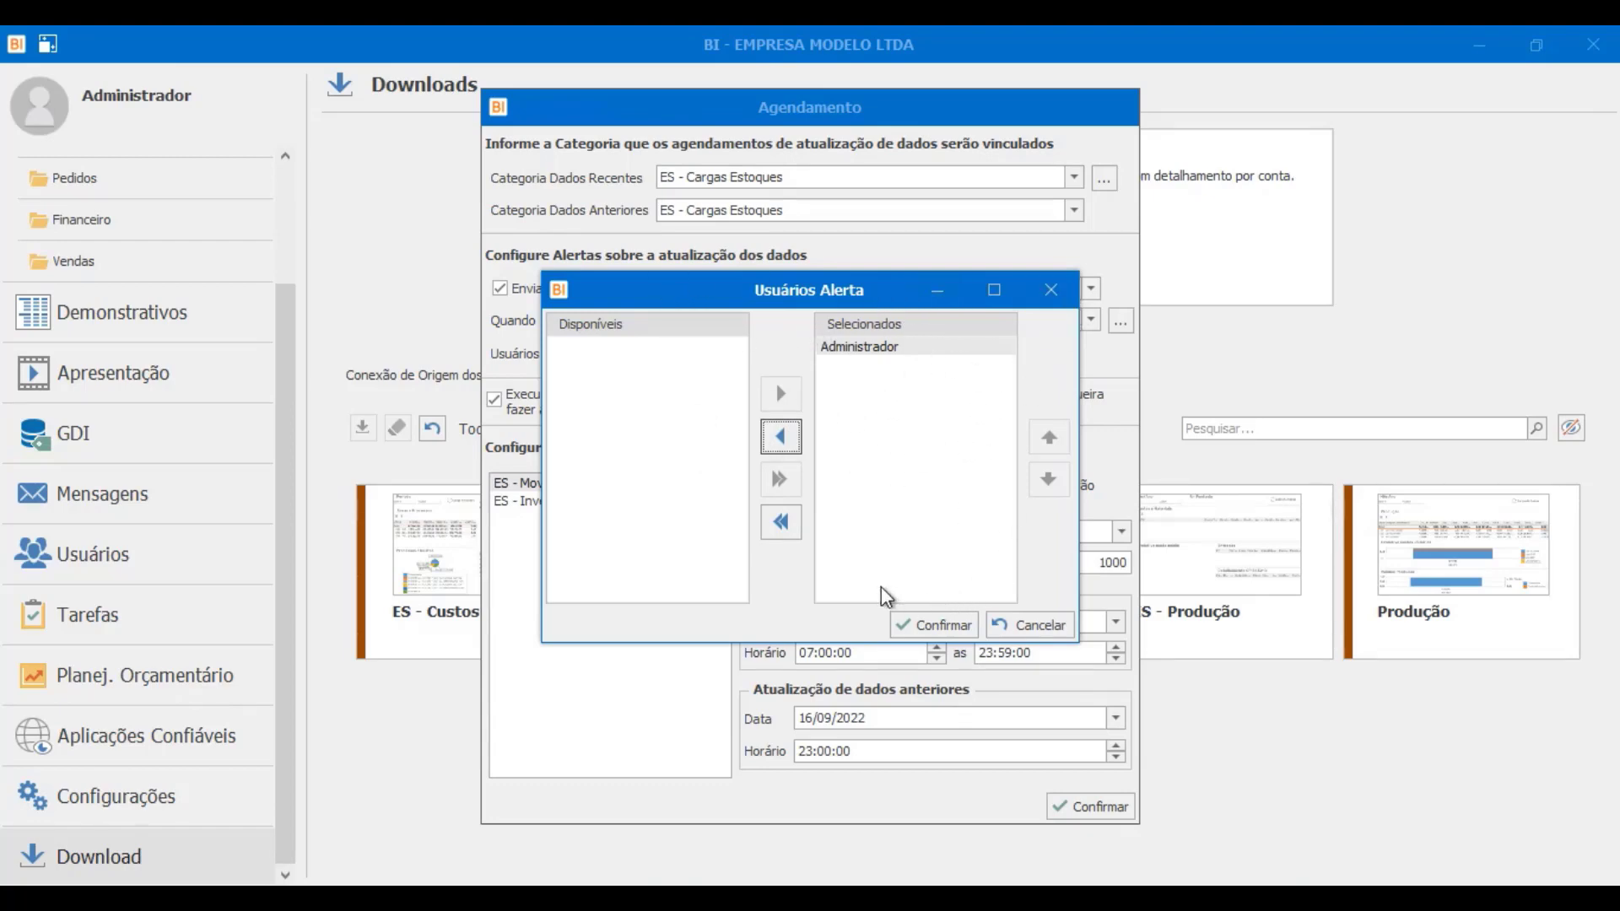
{"action": "left_click", "coordinate": [930, 631]}
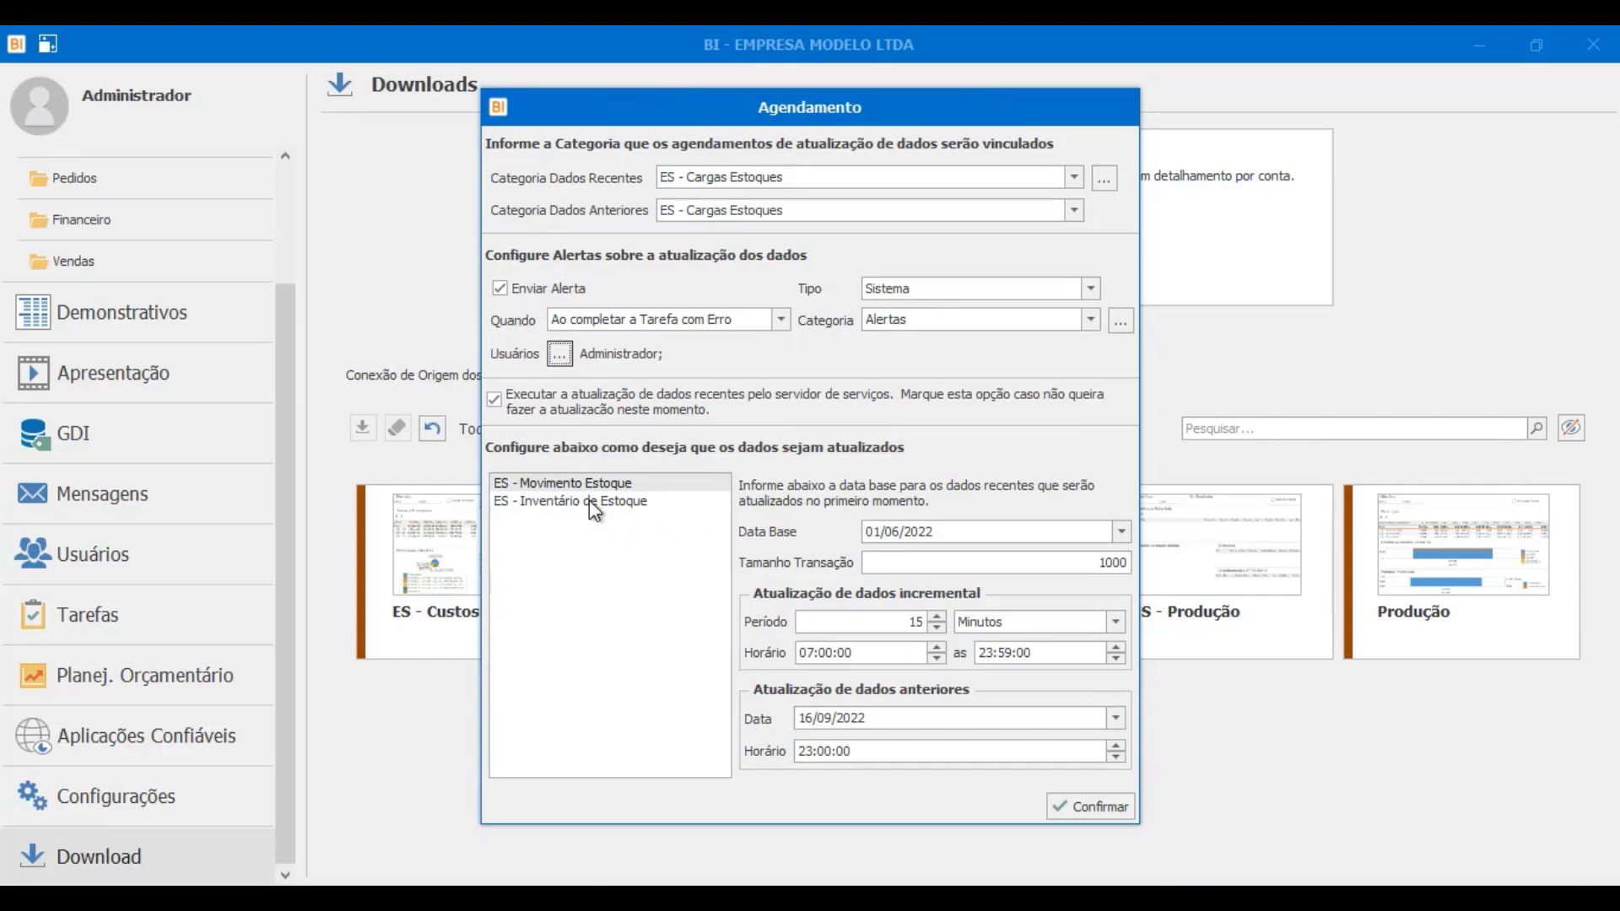
Step: Compare the base date, incremental period and previous-data update times of ES - Movimento Estoque and ES - Inventário de Estoque
{"action": "left_click", "coordinate": [637, 494]}
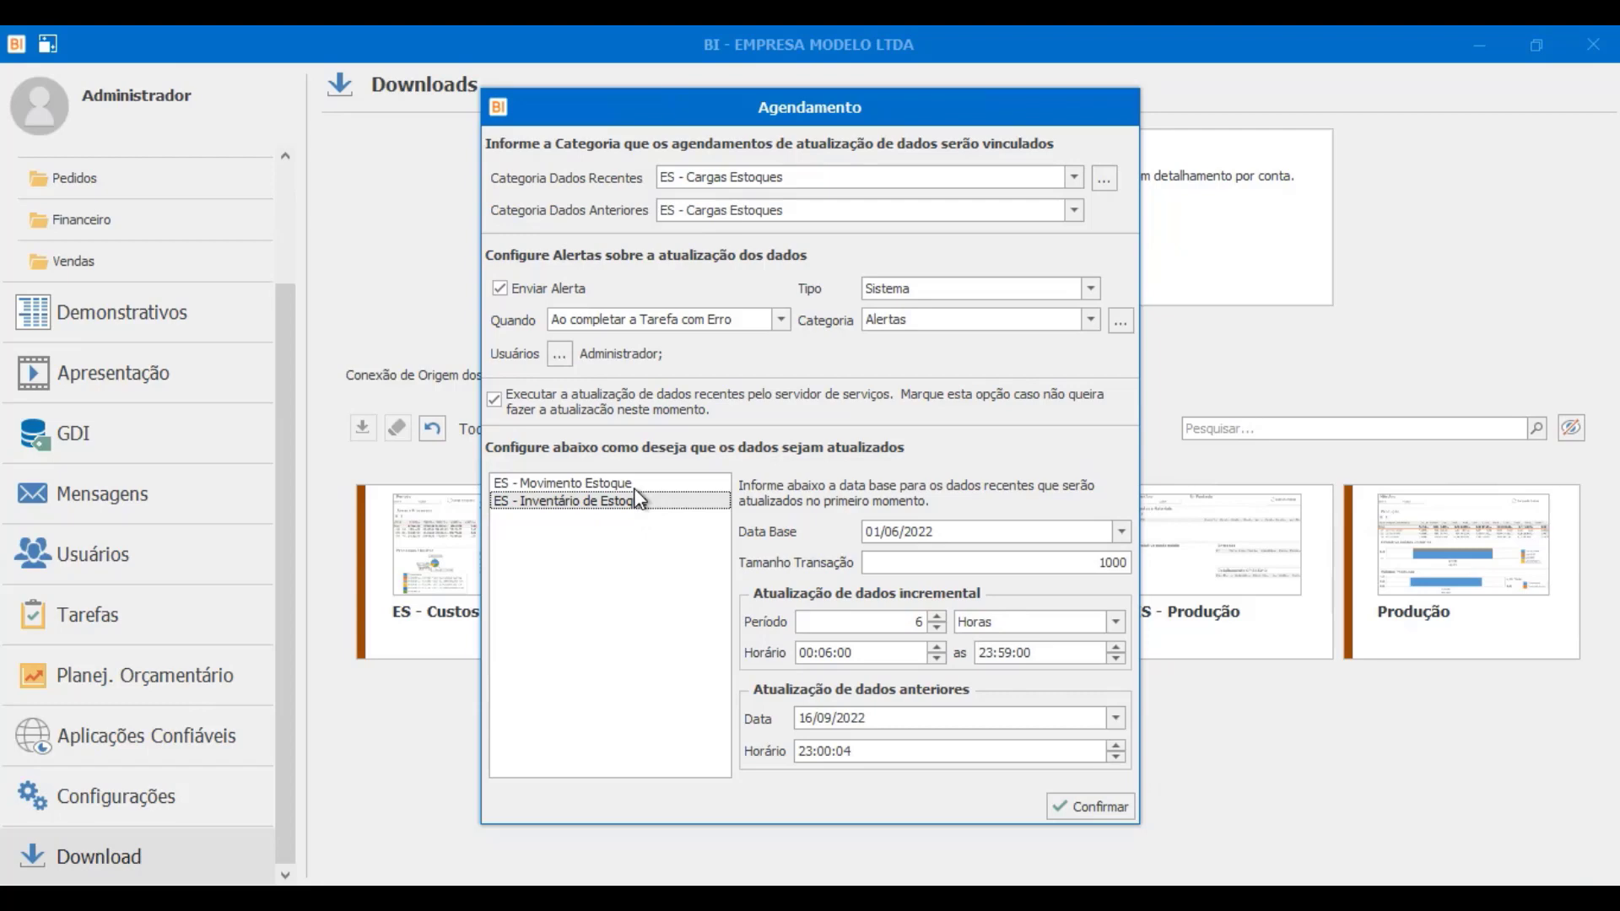
{"action": "left_click", "coordinate": [634, 488]}
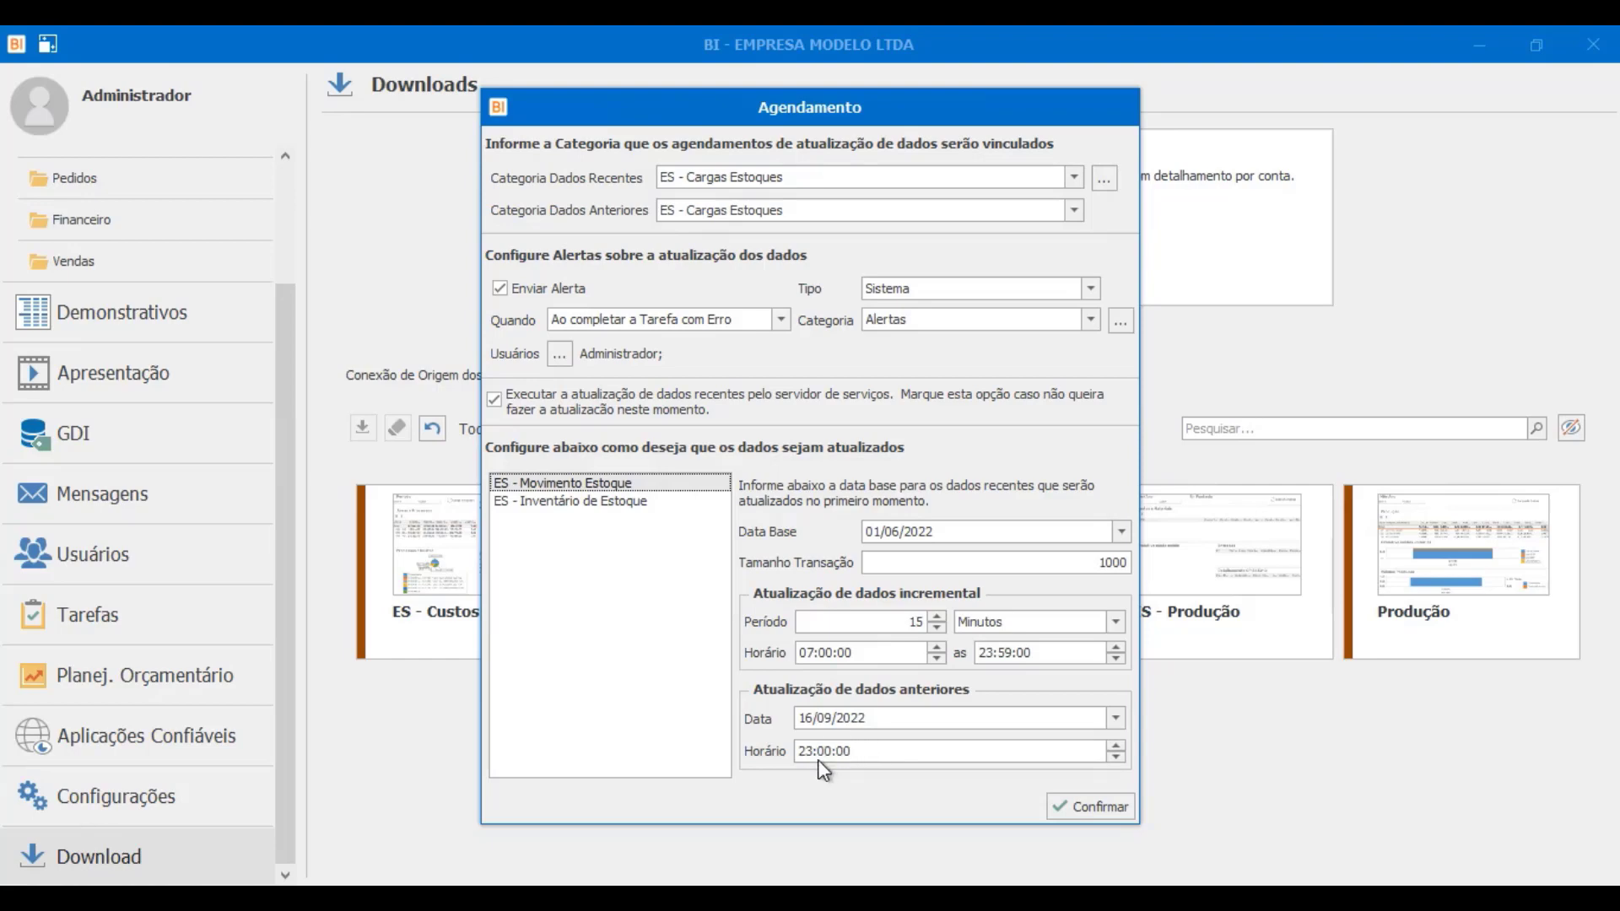
{"action": "left_click", "coordinate": [635, 503]}
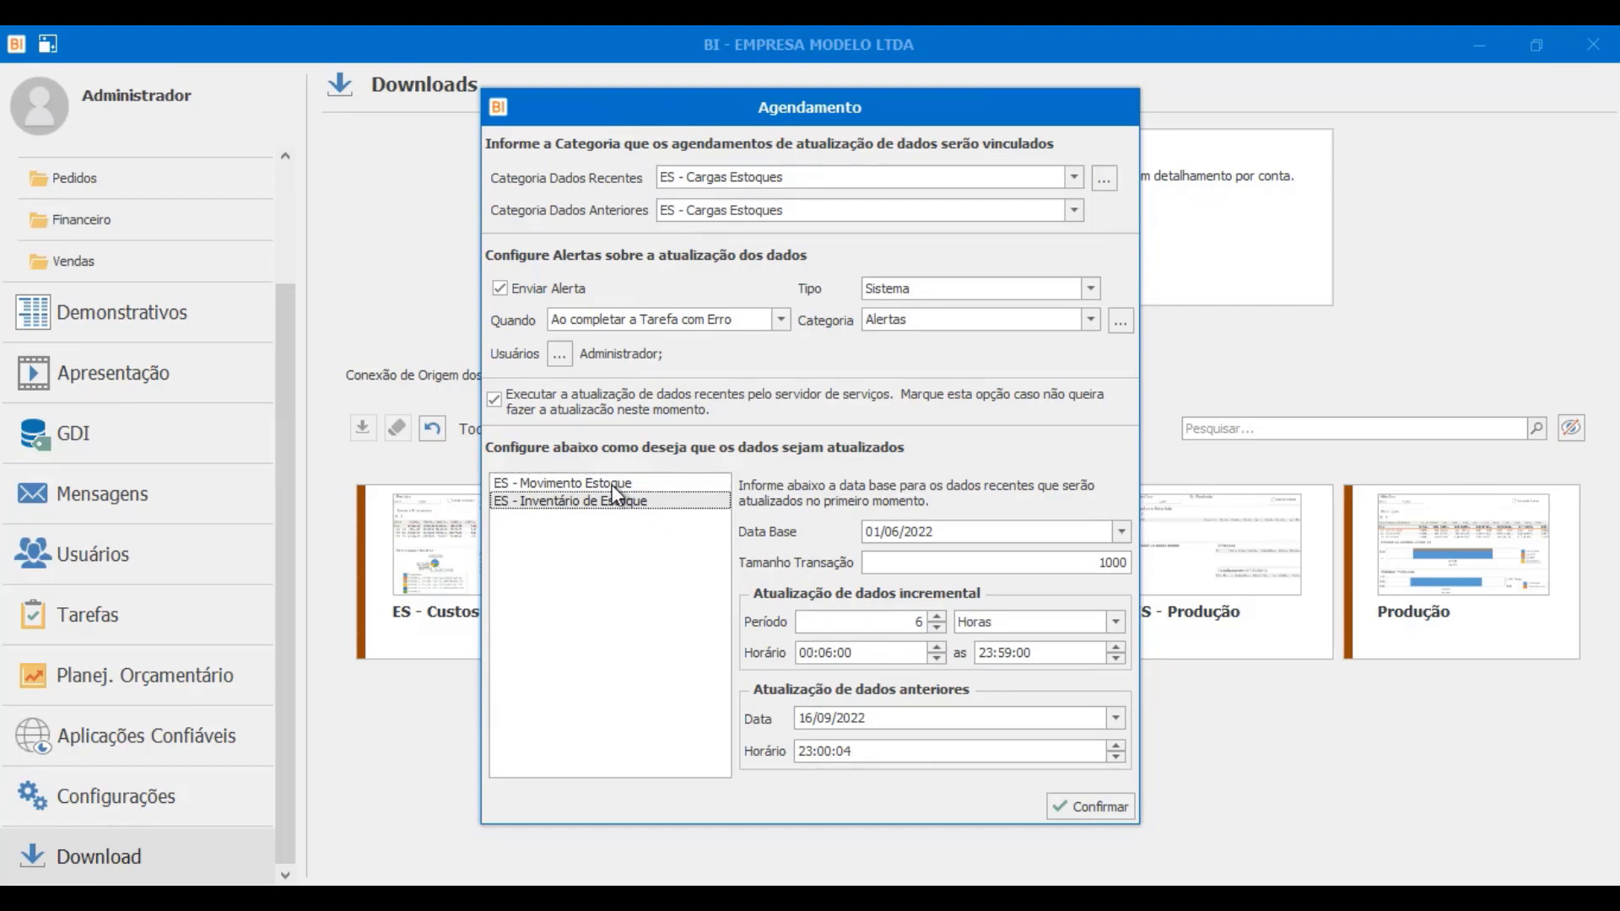
{"action": "left_click", "coordinate": [611, 484]}
{"action": "left_click", "coordinate": [689, 499]}
{"action": "left_click", "coordinate": [590, 483]}
{"action": "left_click", "coordinate": [600, 503]}
{"action": "left_click", "coordinate": [619, 484]}
{"action": "left_click", "coordinate": [613, 500]}
{"action": "left_click", "coordinate": [665, 479]}
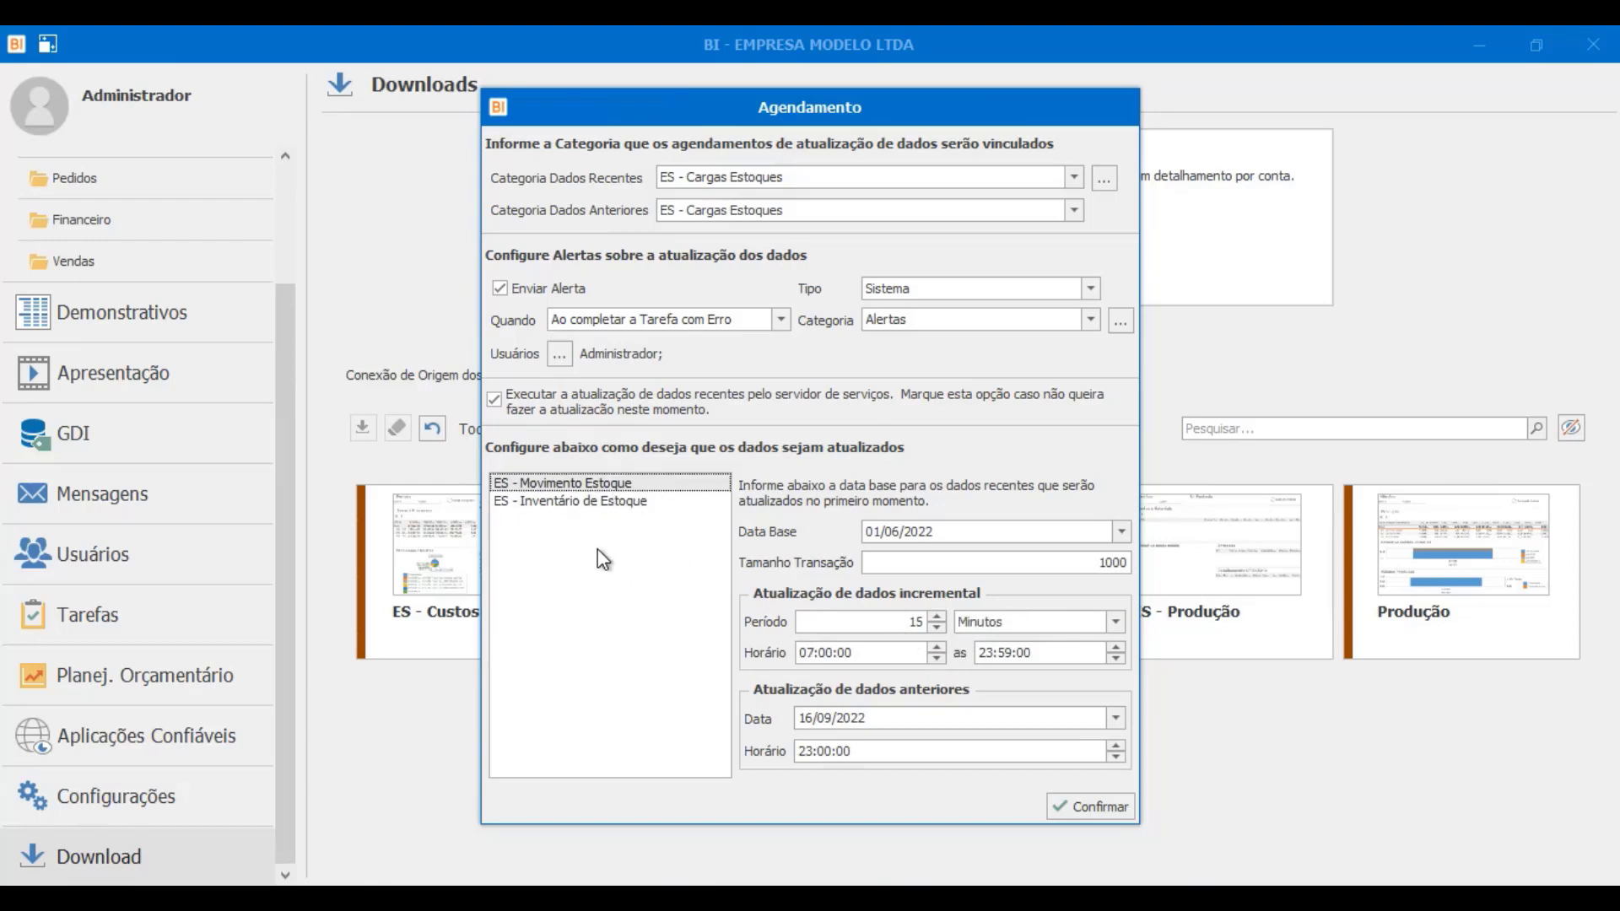
{"action": "left_click", "coordinate": [599, 506]}
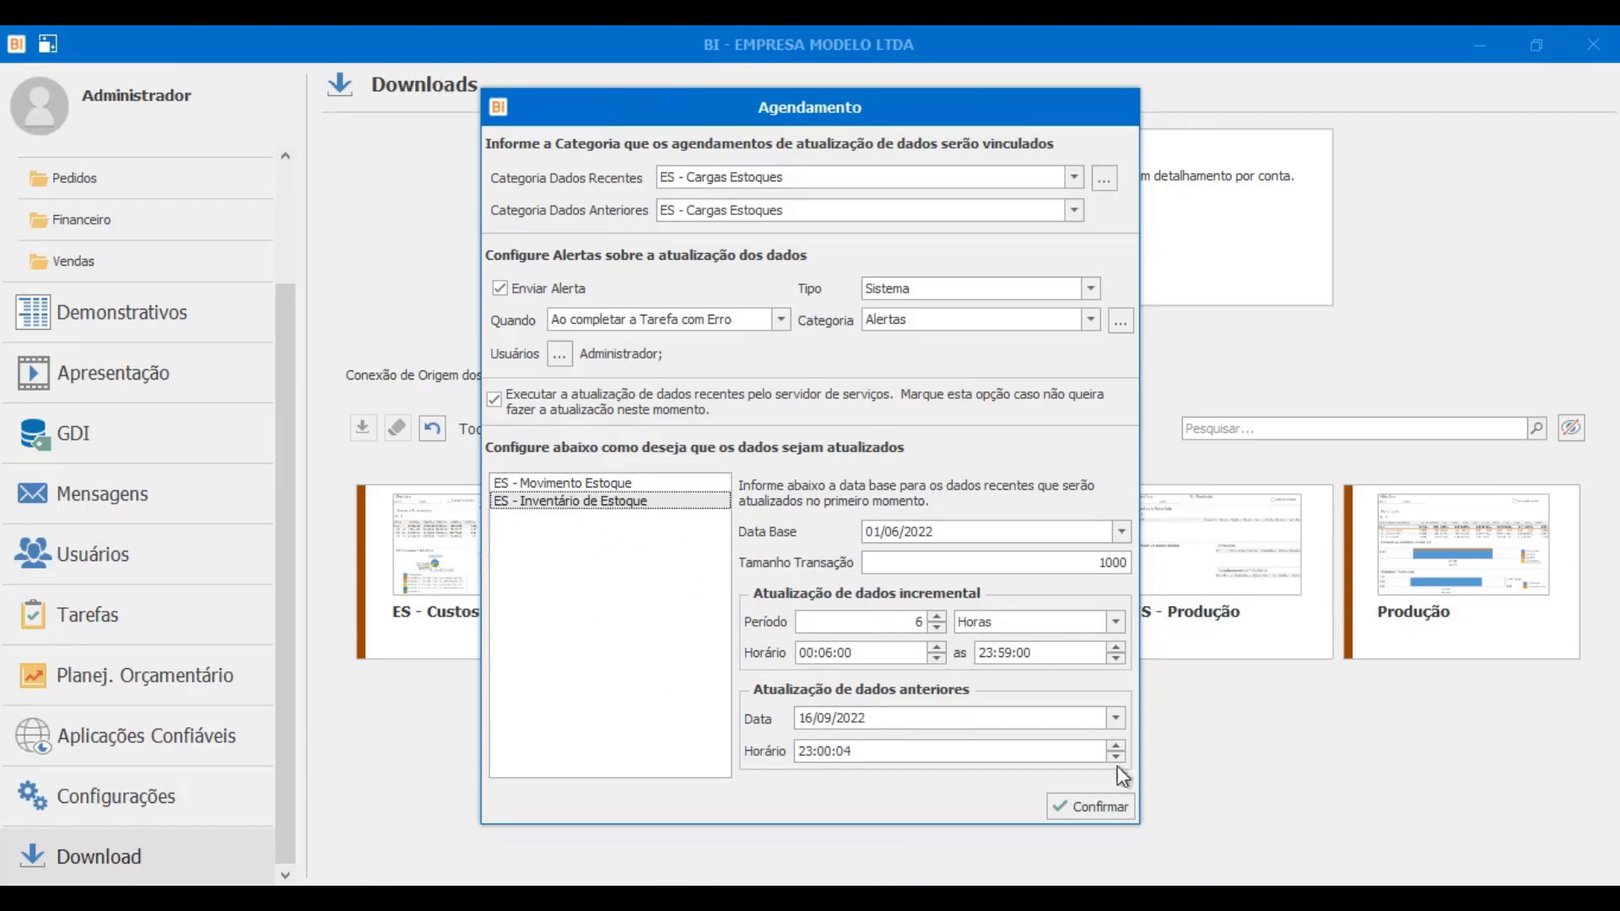
Step: Confirm the schedule and finish the installation, keeping the suggested descriptions for ES - Detalhe Movimentos and ES - Giro
{"action": "left_click", "coordinate": [1092, 807]}
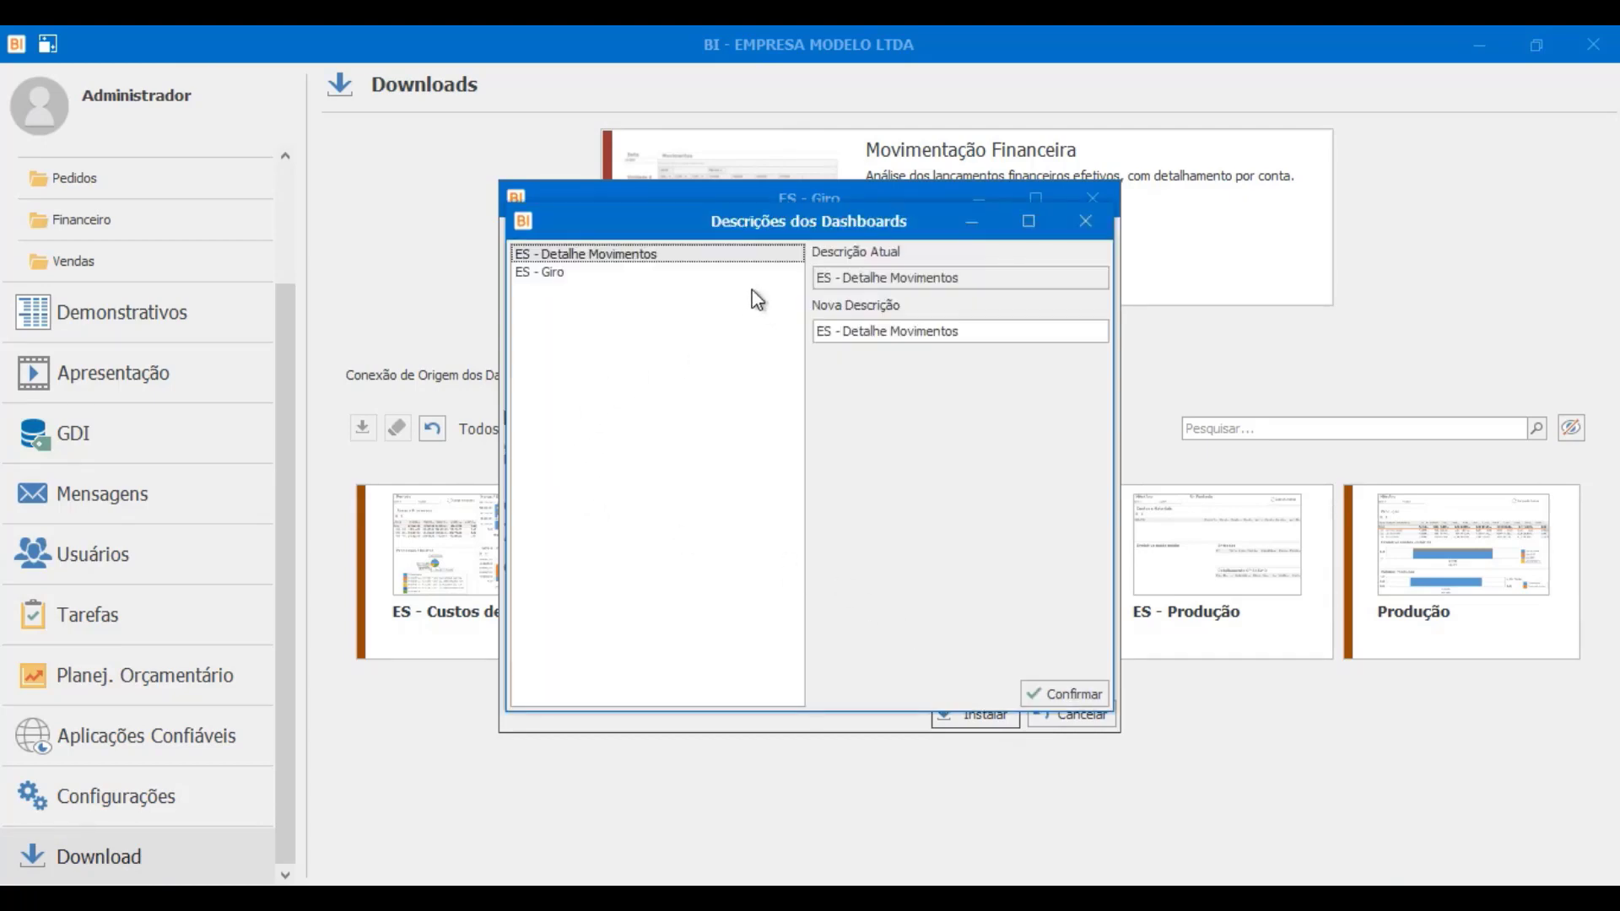
{"action": "left_click", "coordinate": [568, 274]}
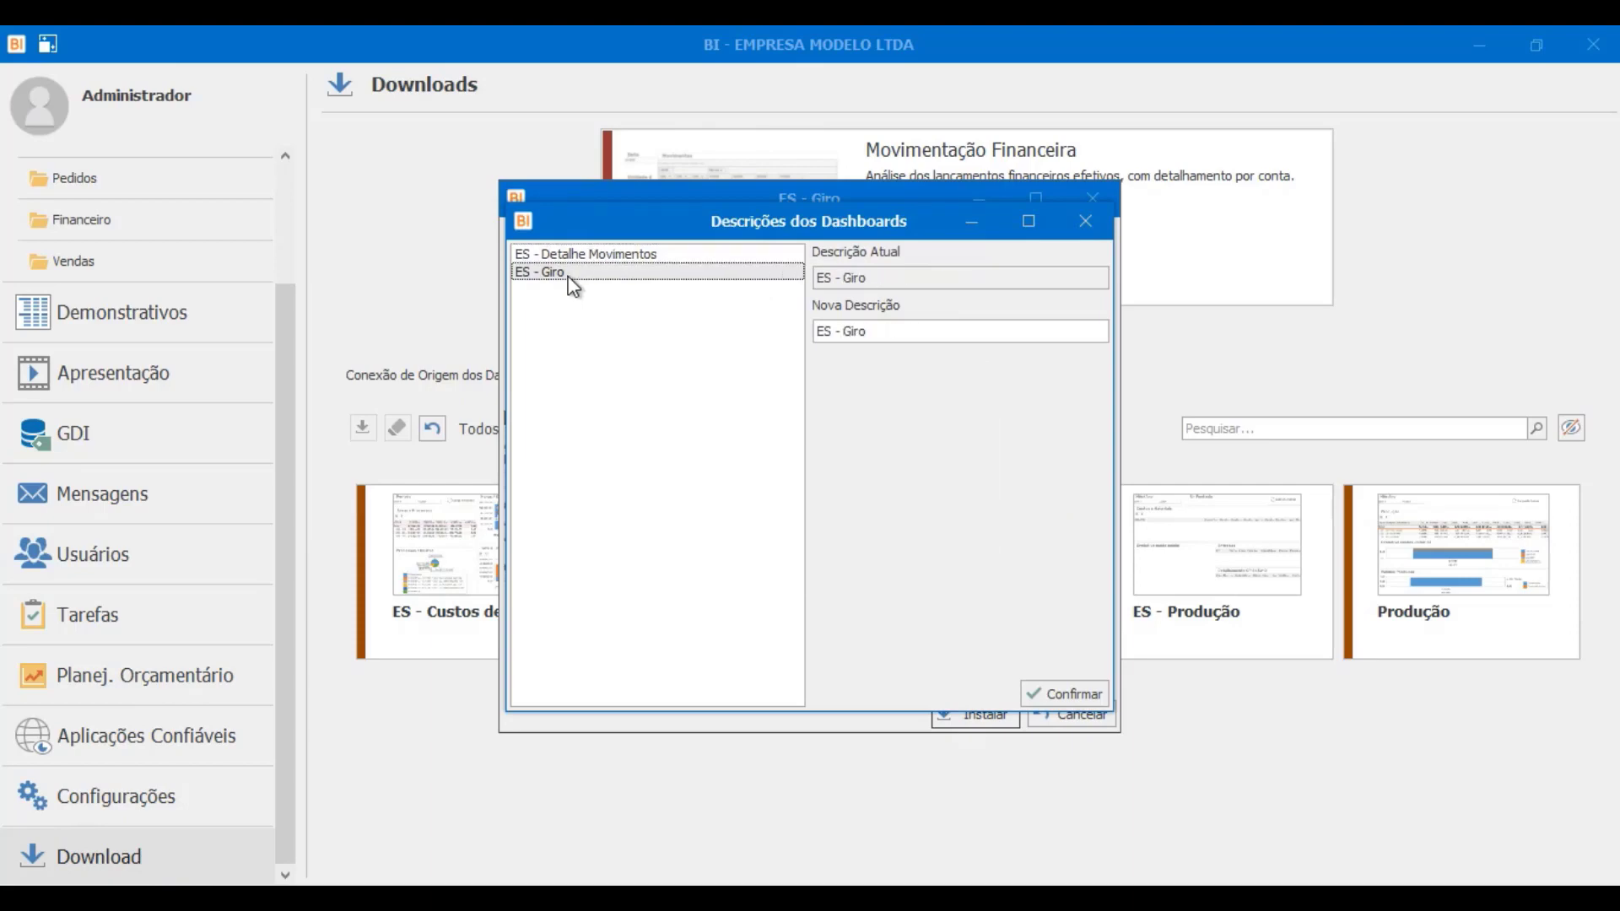
{"action": "left_click", "coordinate": [669, 253]}
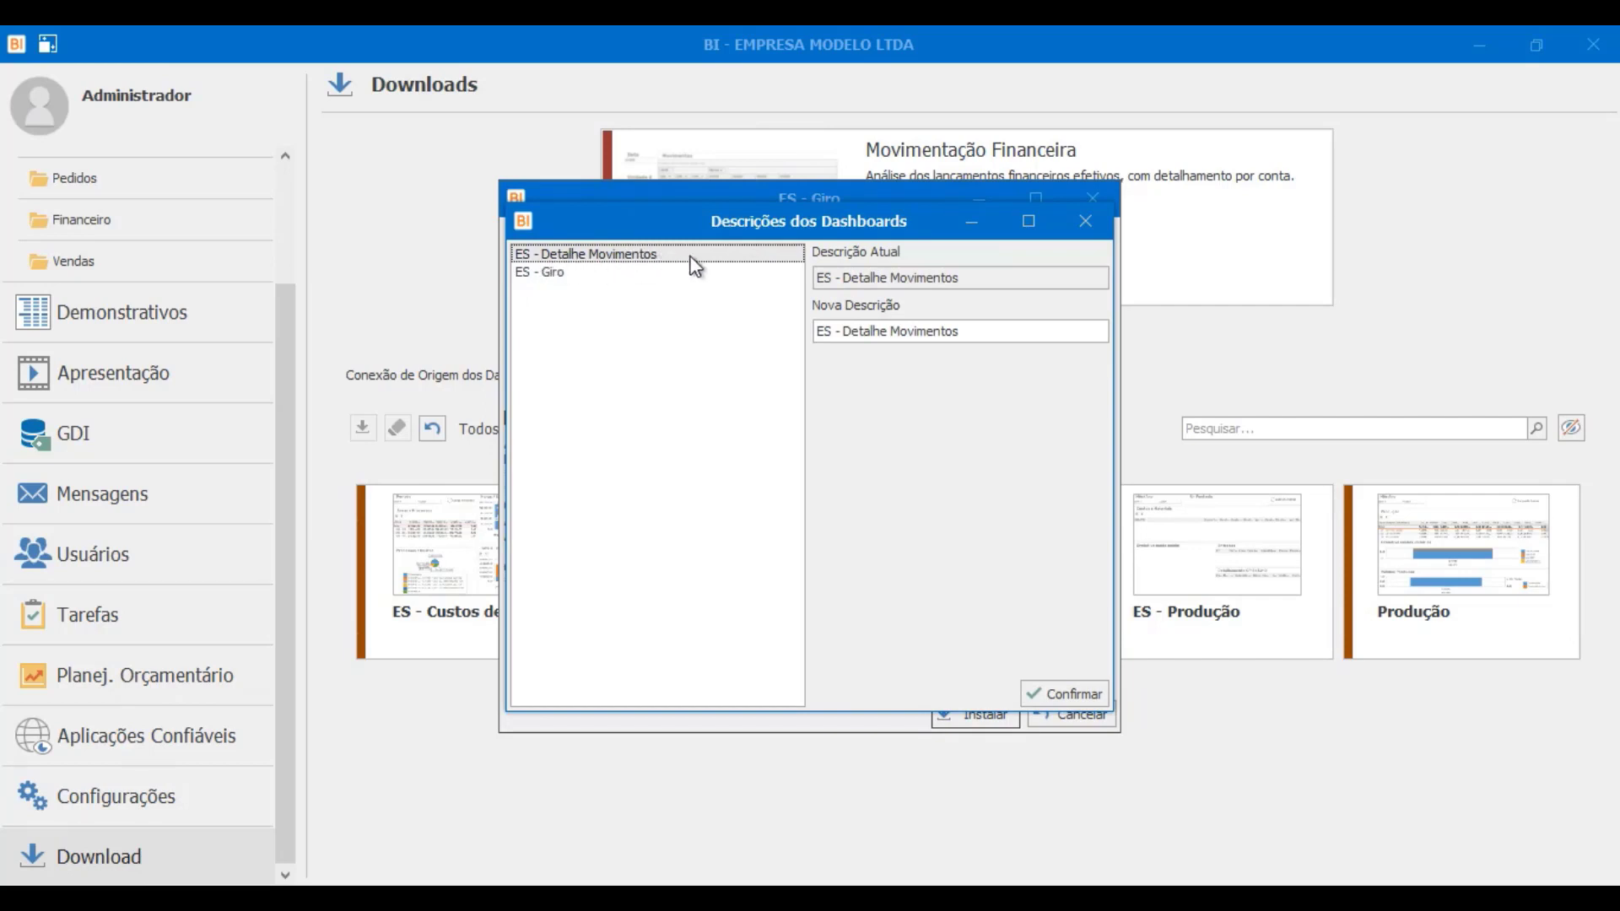
{"action": "left_click", "coordinate": [1070, 694]}
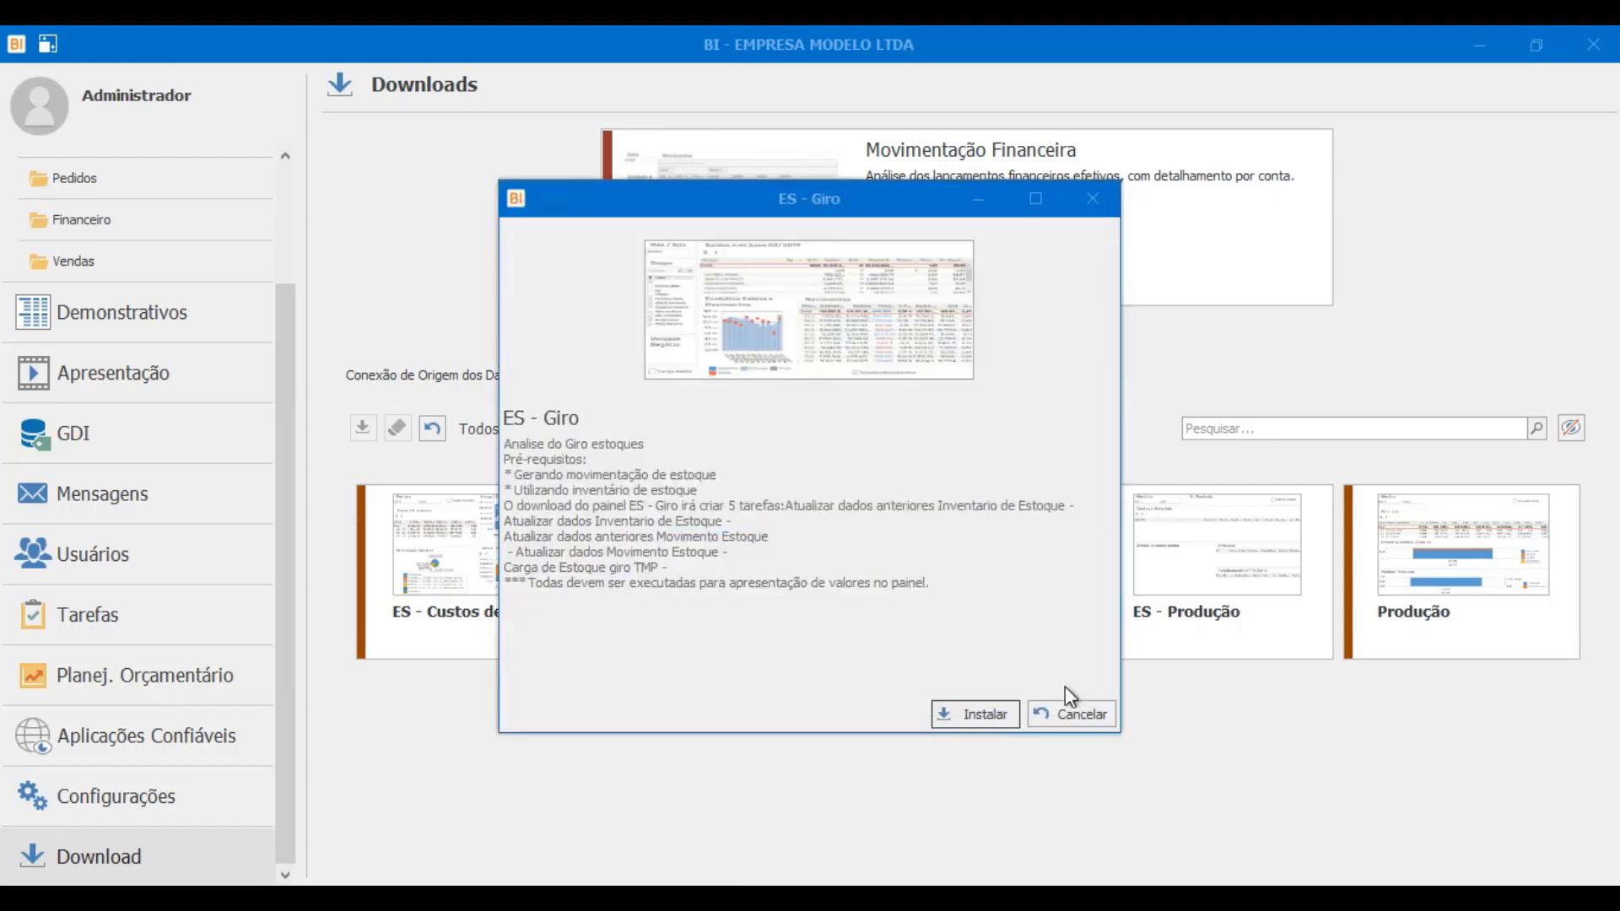
{"action": "left_click", "coordinate": [807, 500]}
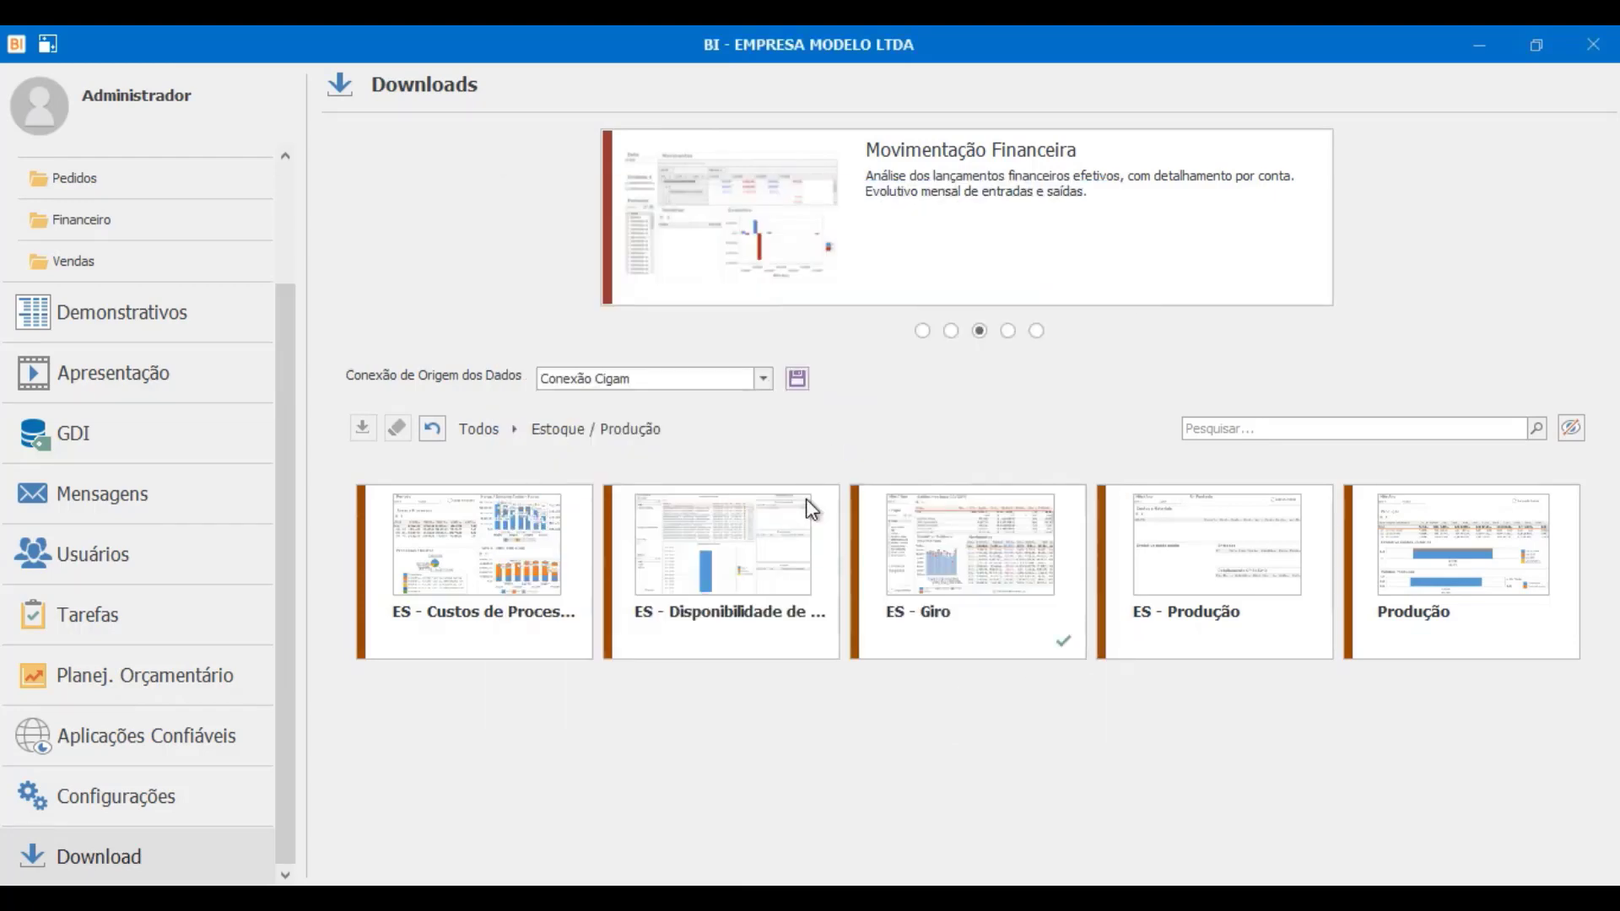
Step: Examine the tasks in the ES - Cargas Estoques category and the schedule type of the stock movement and inventory imports
{"action": "left_click", "coordinate": [170, 636]}
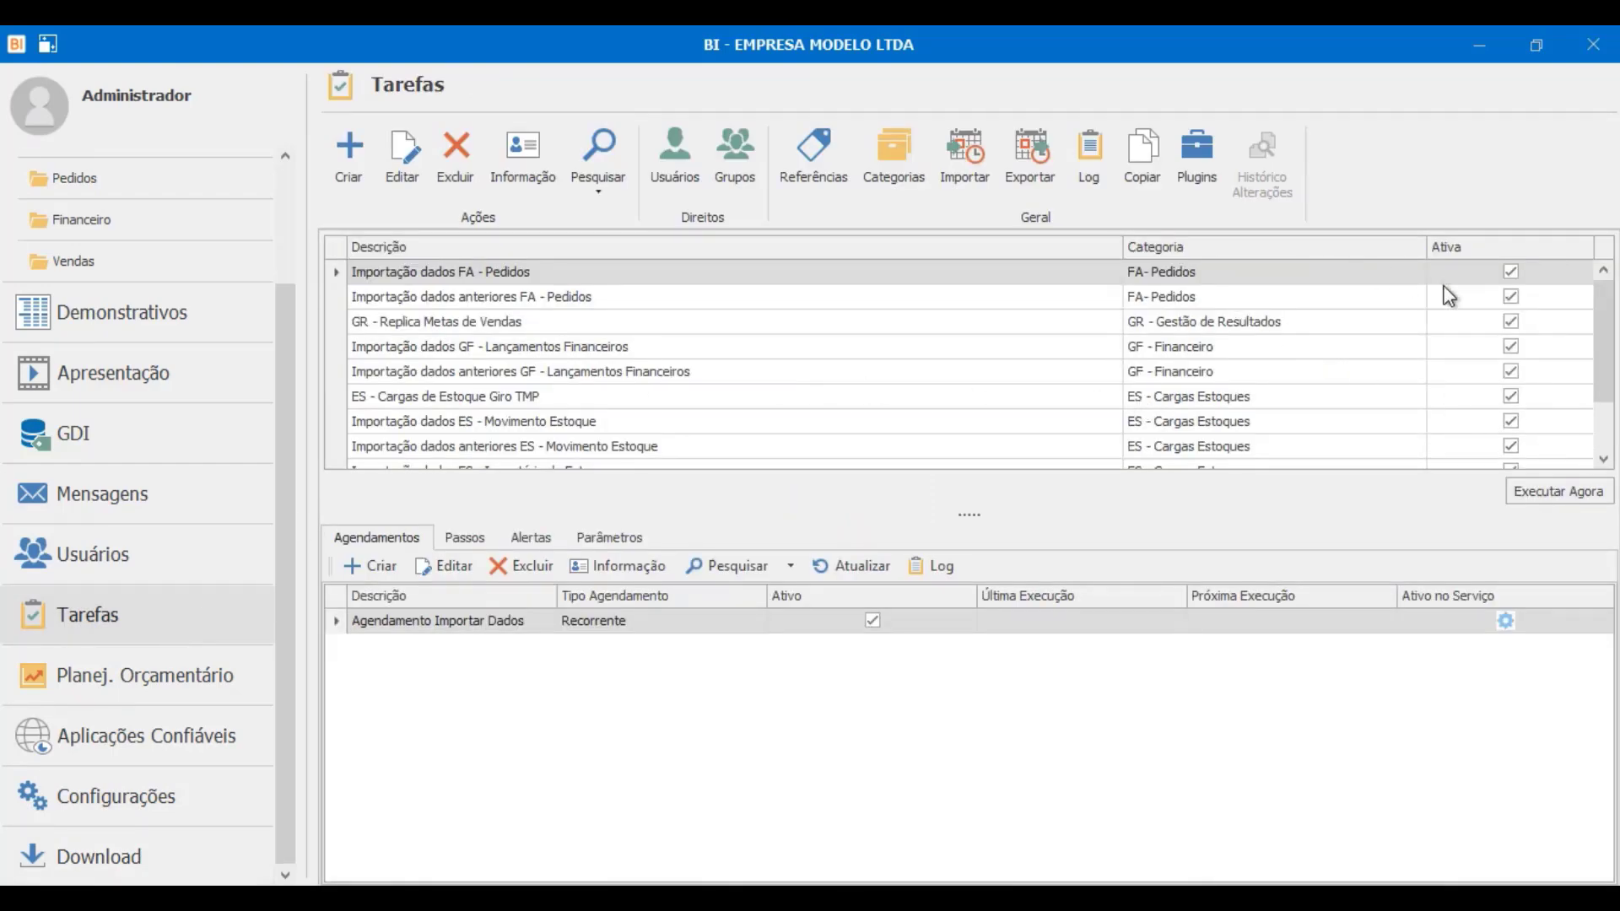
{"action": "left_click", "coordinate": [1603, 461]}
{"action": "left_click", "coordinate": [1604, 461]}
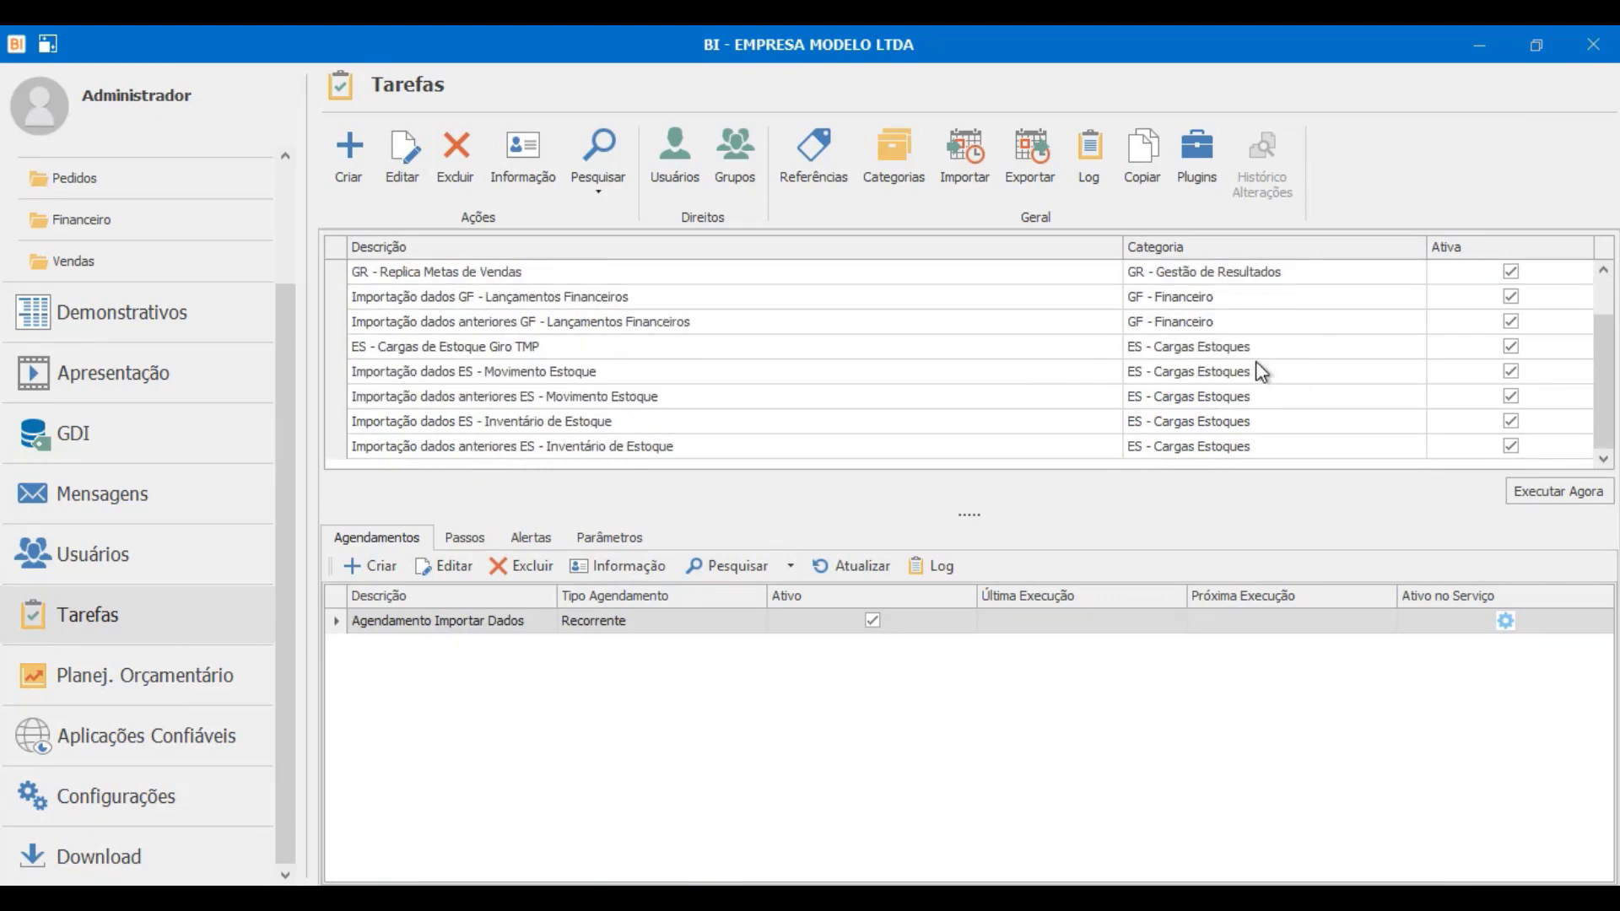
{"action": "left_click", "coordinate": [1185, 352]}
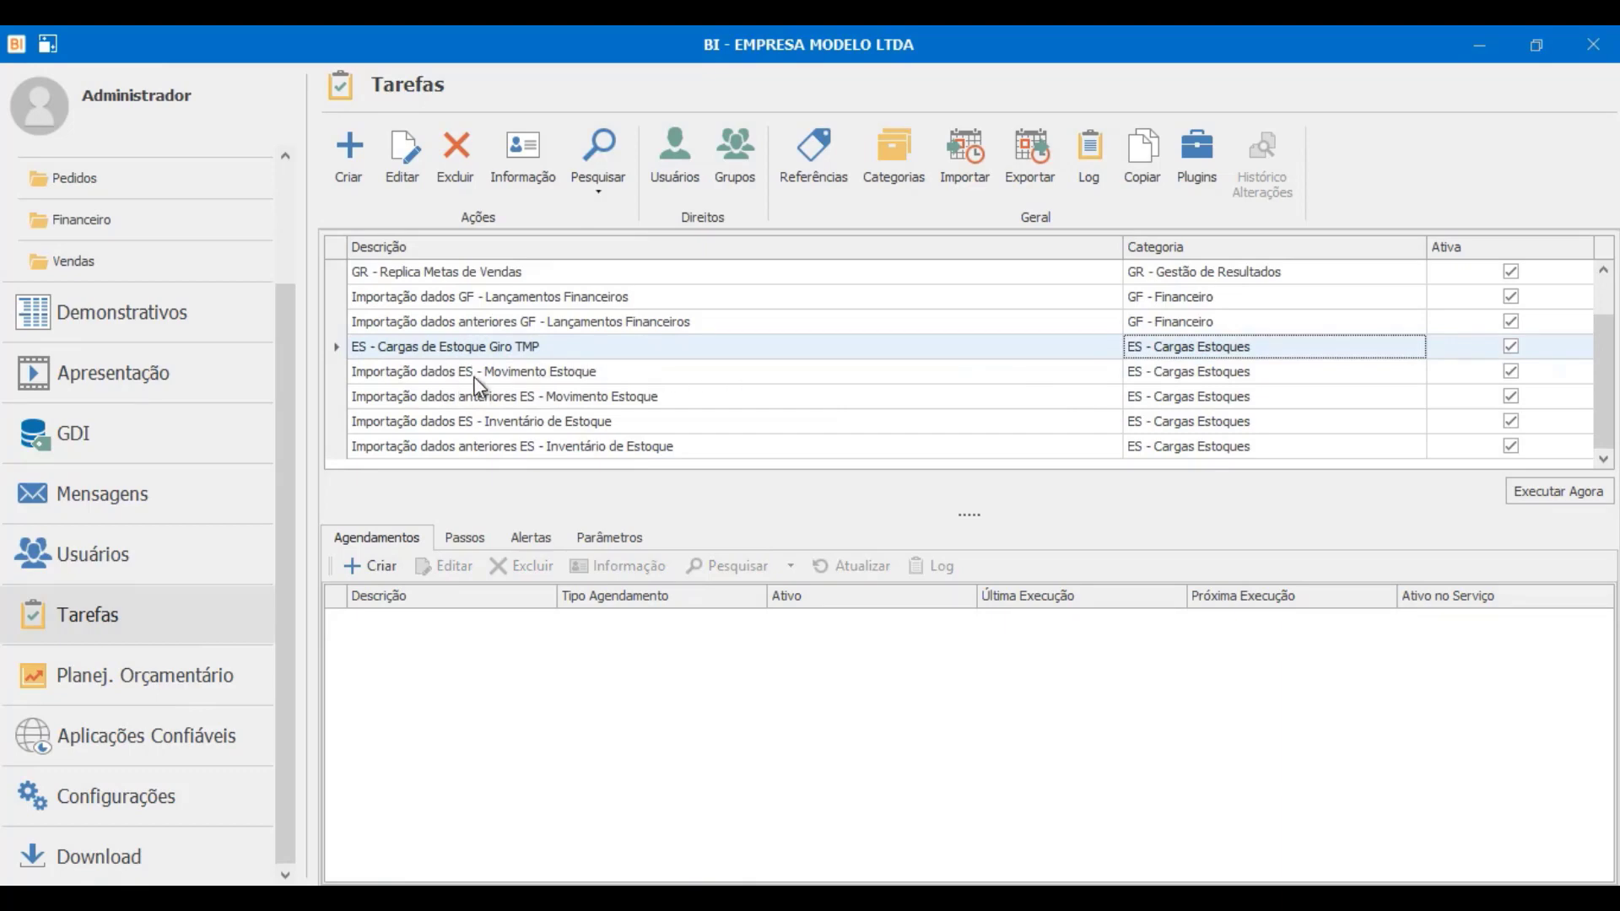
{"action": "left_click", "coordinate": [635, 404]}
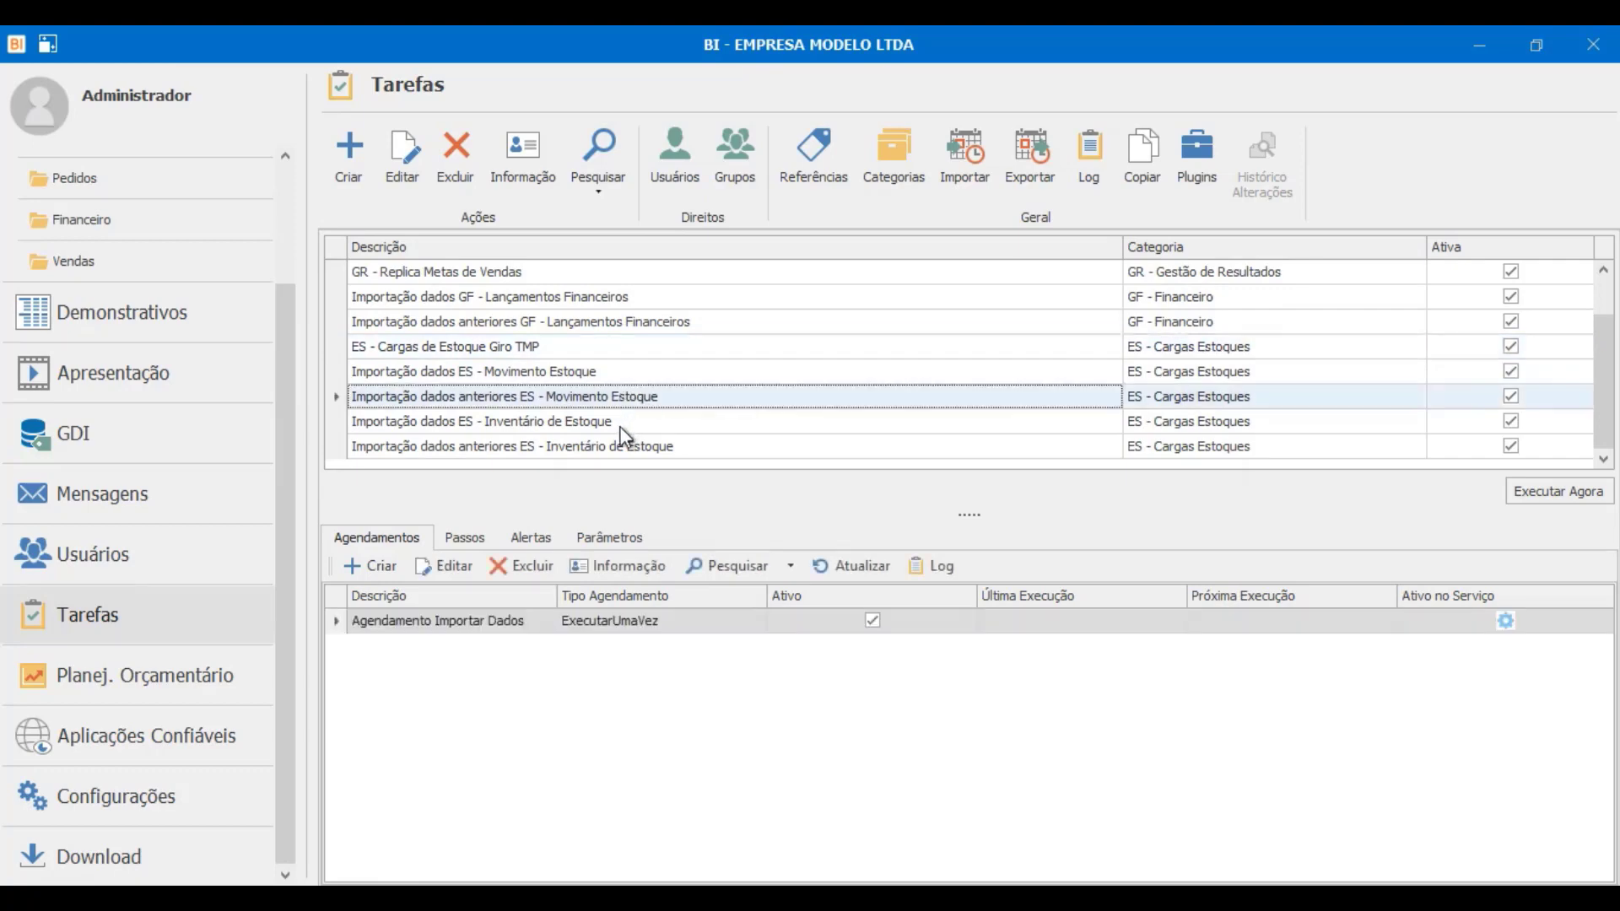
{"action": "left_click", "coordinate": [617, 426]}
{"action": "left_click", "coordinate": [611, 447]}
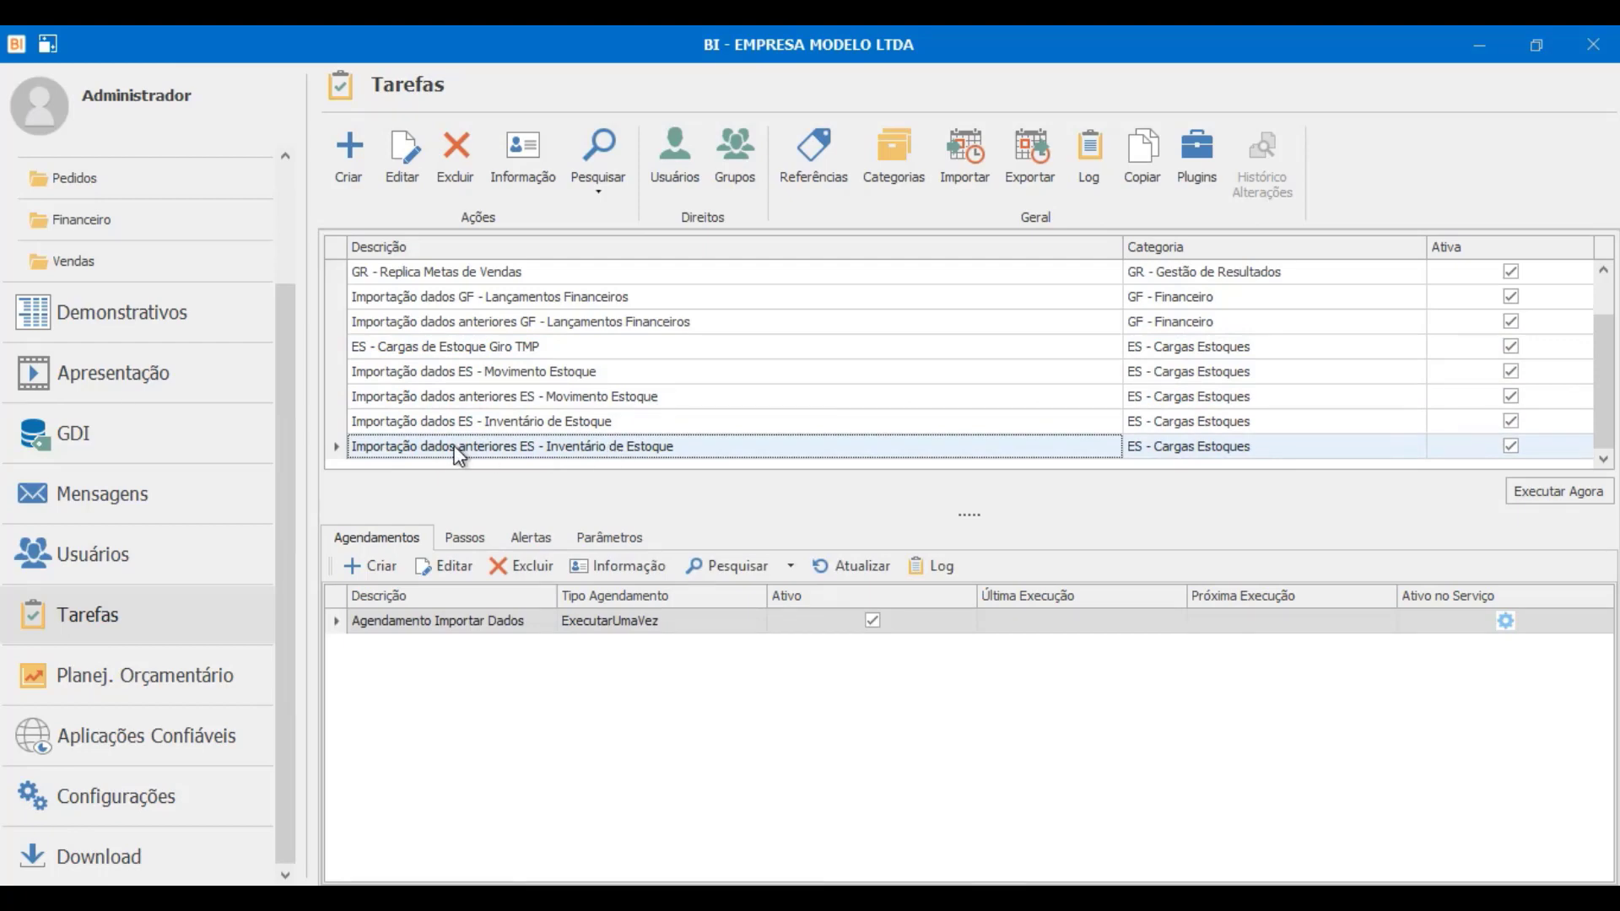
{"action": "left_click", "coordinate": [448, 402]}
{"action": "left_click", "coordinate": [483, 451]}
{"action": "left_click", "coordinate": [460, 373]}
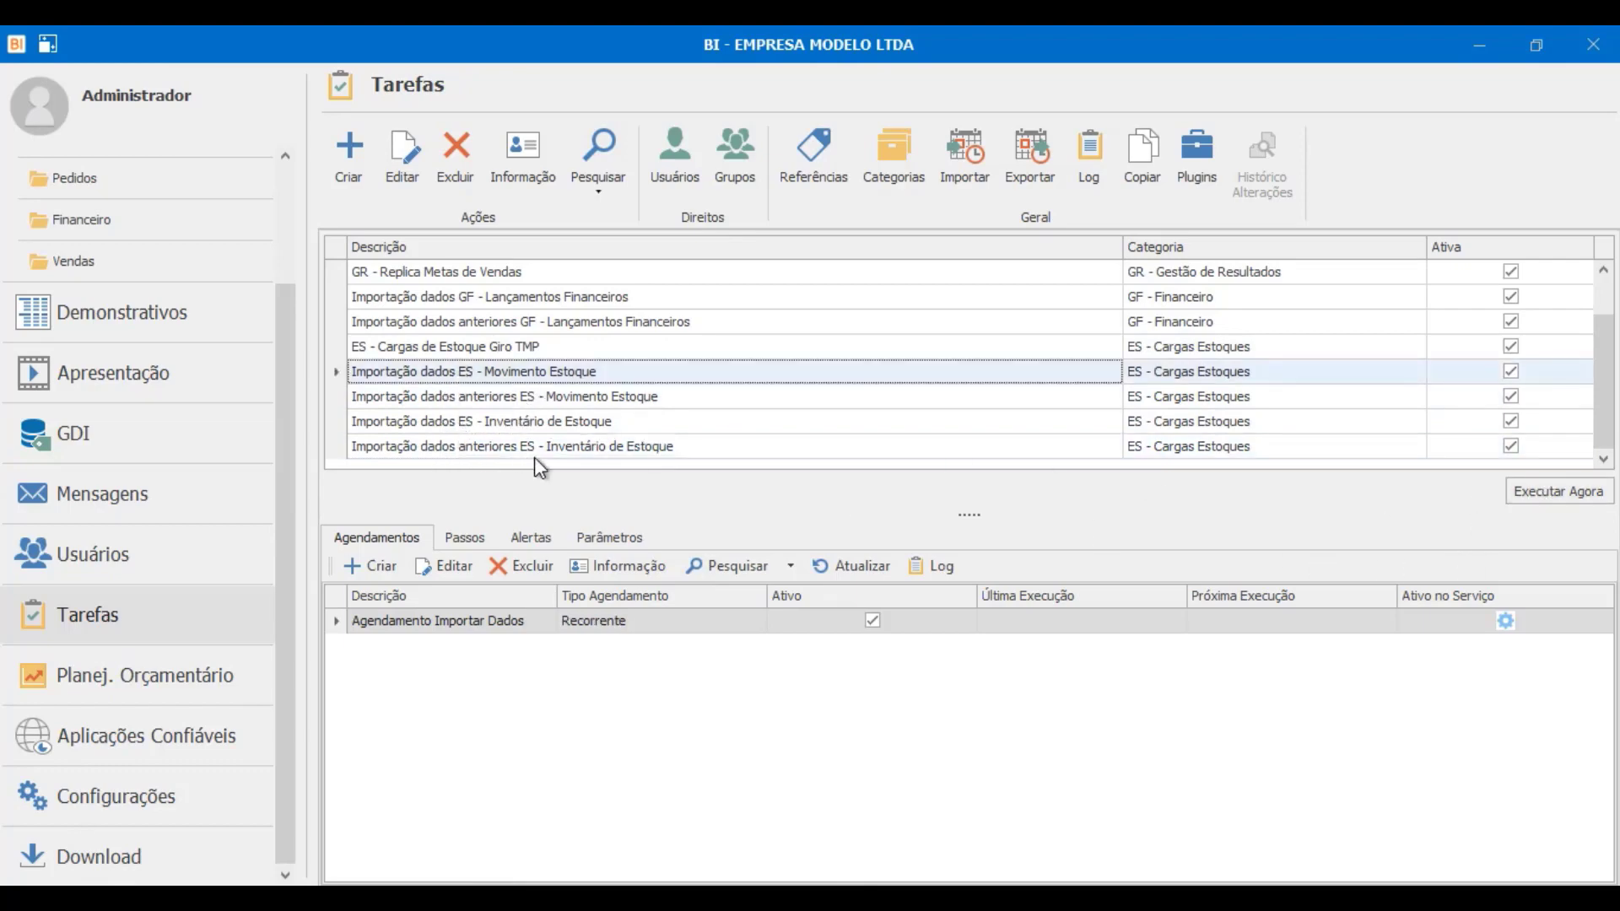
{"action": "left_click", "coordinate": [537, 453]}
{"action": "left_click", "coordinate": [521, 380]}
{"action": "left_click", "coordinate": [662, 448]}
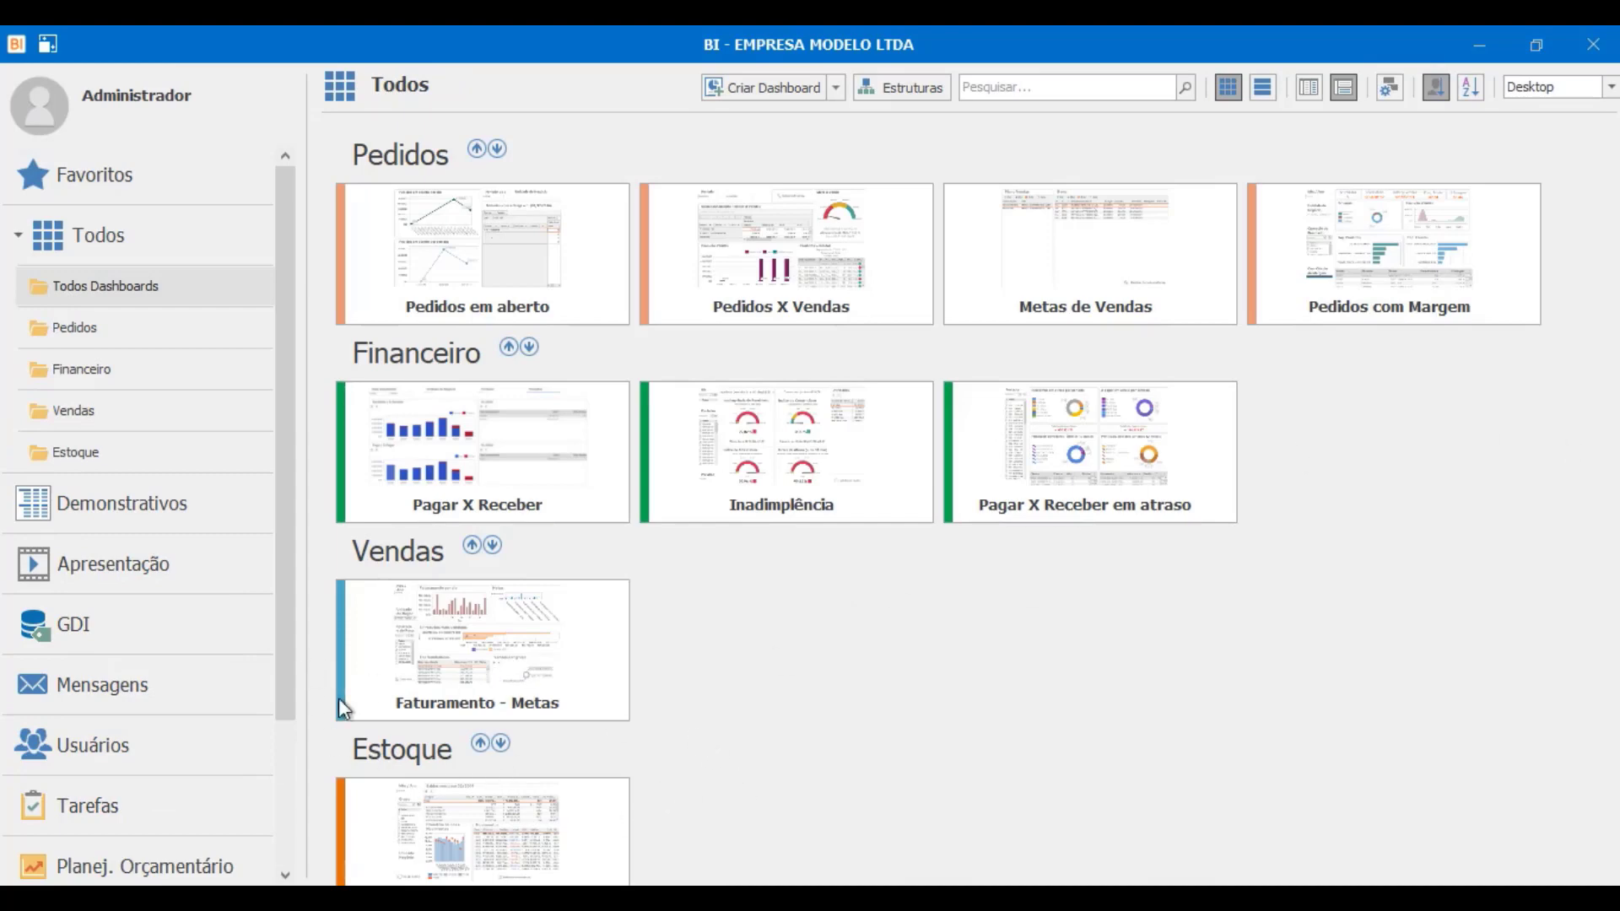
Step: Open the ES - Giro dashboard from the Estoque group of all dashboards
{"action": "scroll", "coordinate": [285, 635], "scroll_direction": "down", "scroll_amount": 2}
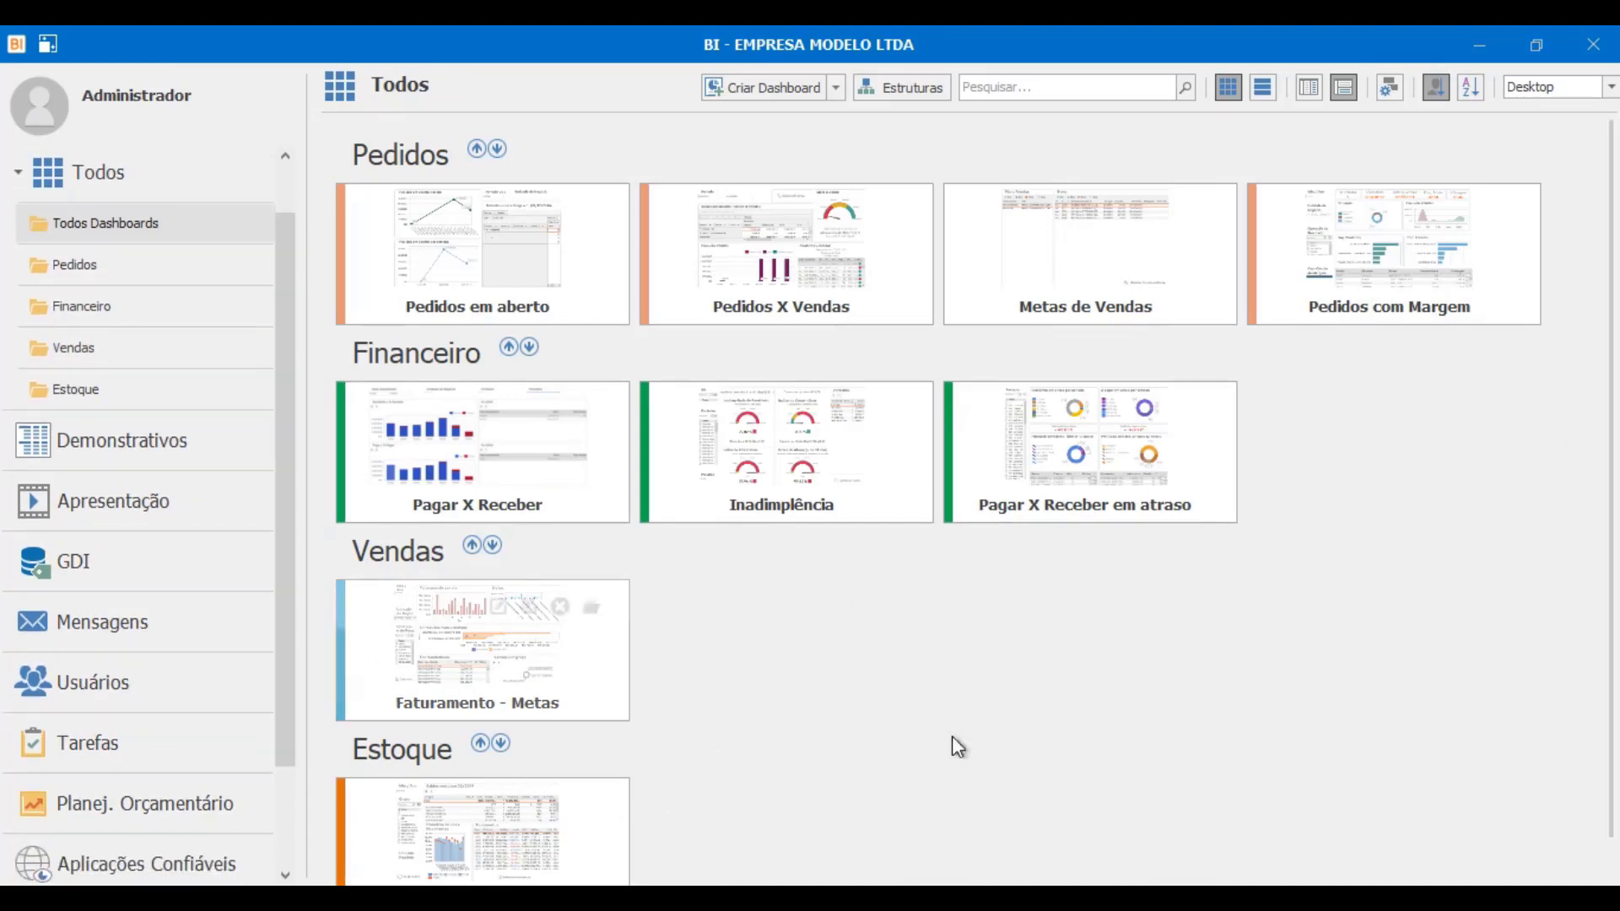
{"action": "scroll", "coordinate": [498, 797], "scroll_direction": "down", "scroll_amount": 2}
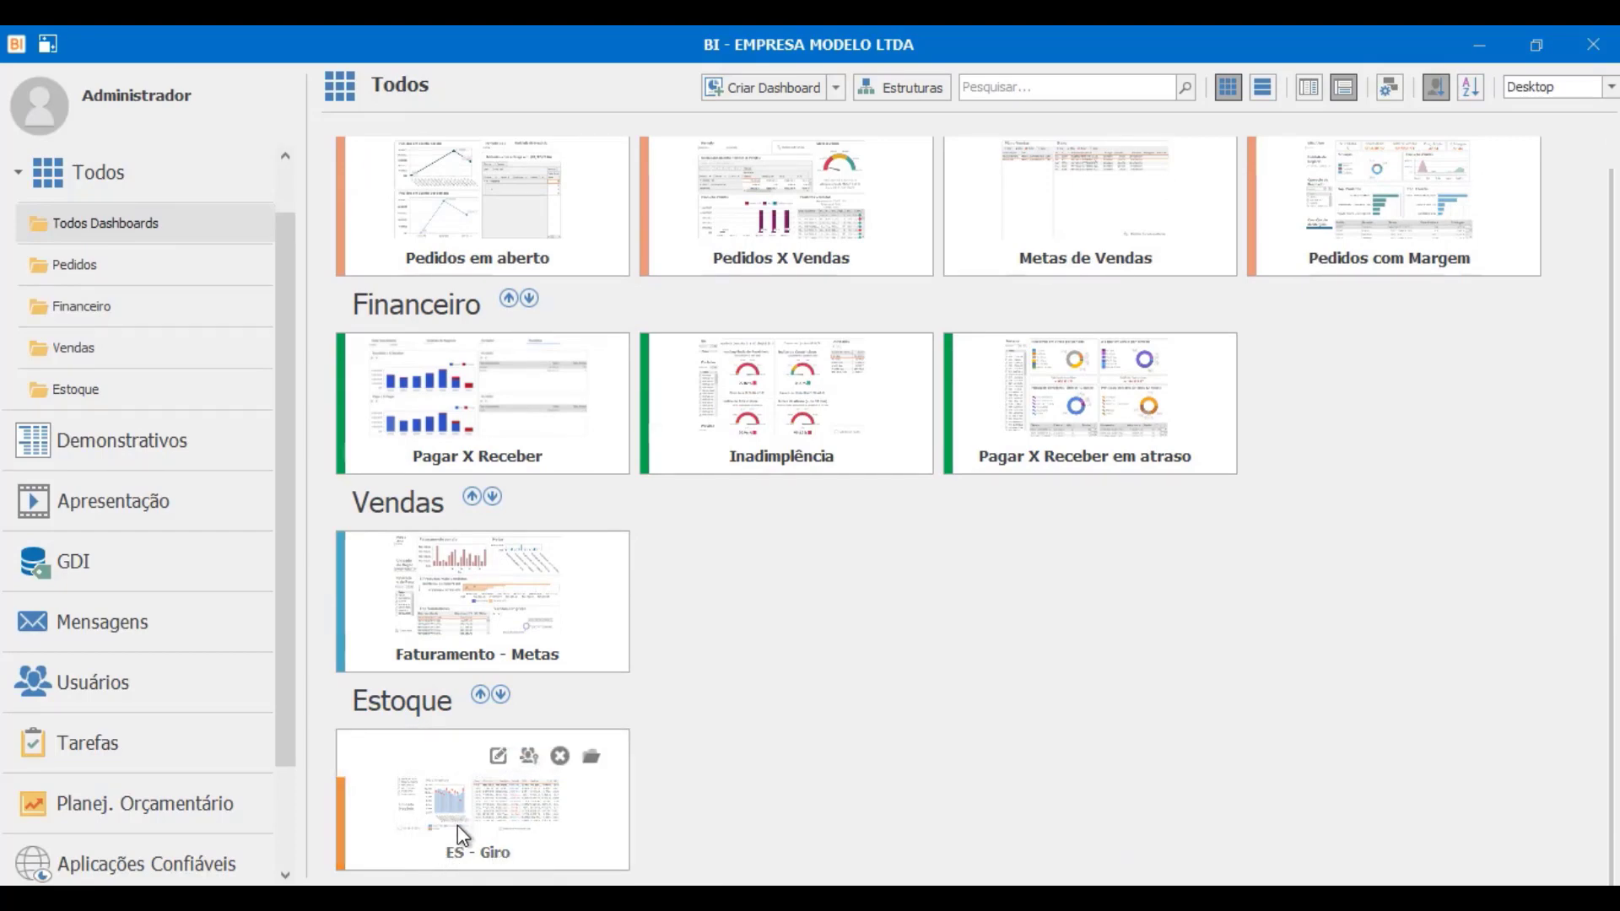
{"action": "left_click", "coordinate": [500, 815]}
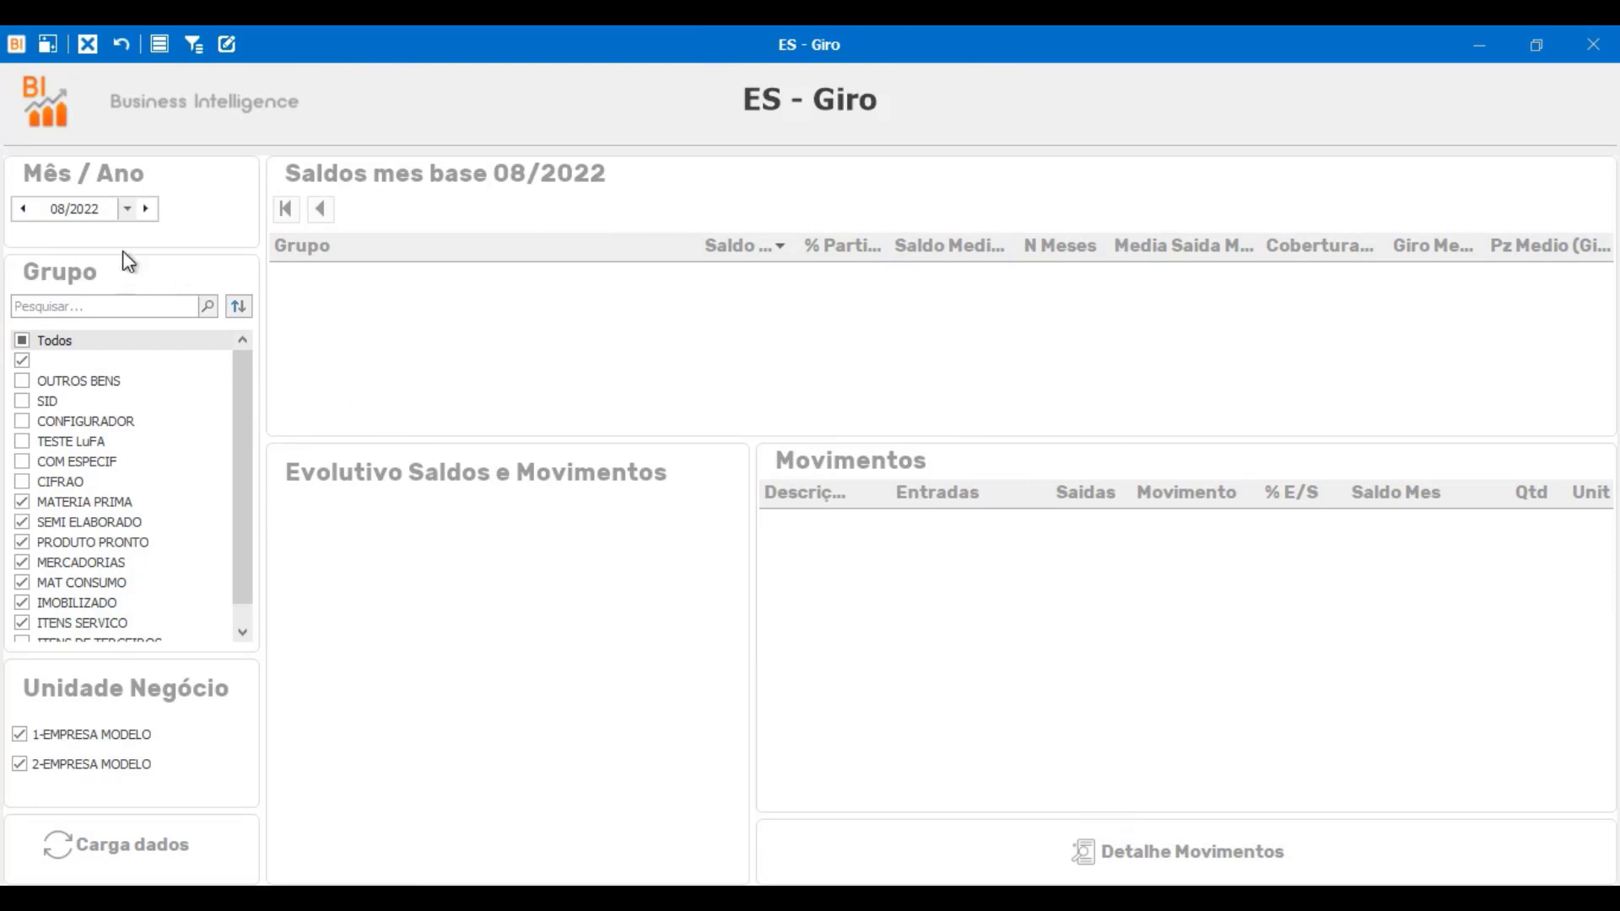
Step: Set the dashboard's Mês / Ano filter to 01/2019
{"action": "left_click", "coordinate": [125, 210]}
{"action": "left_click", "coordinate": [48, 235]}
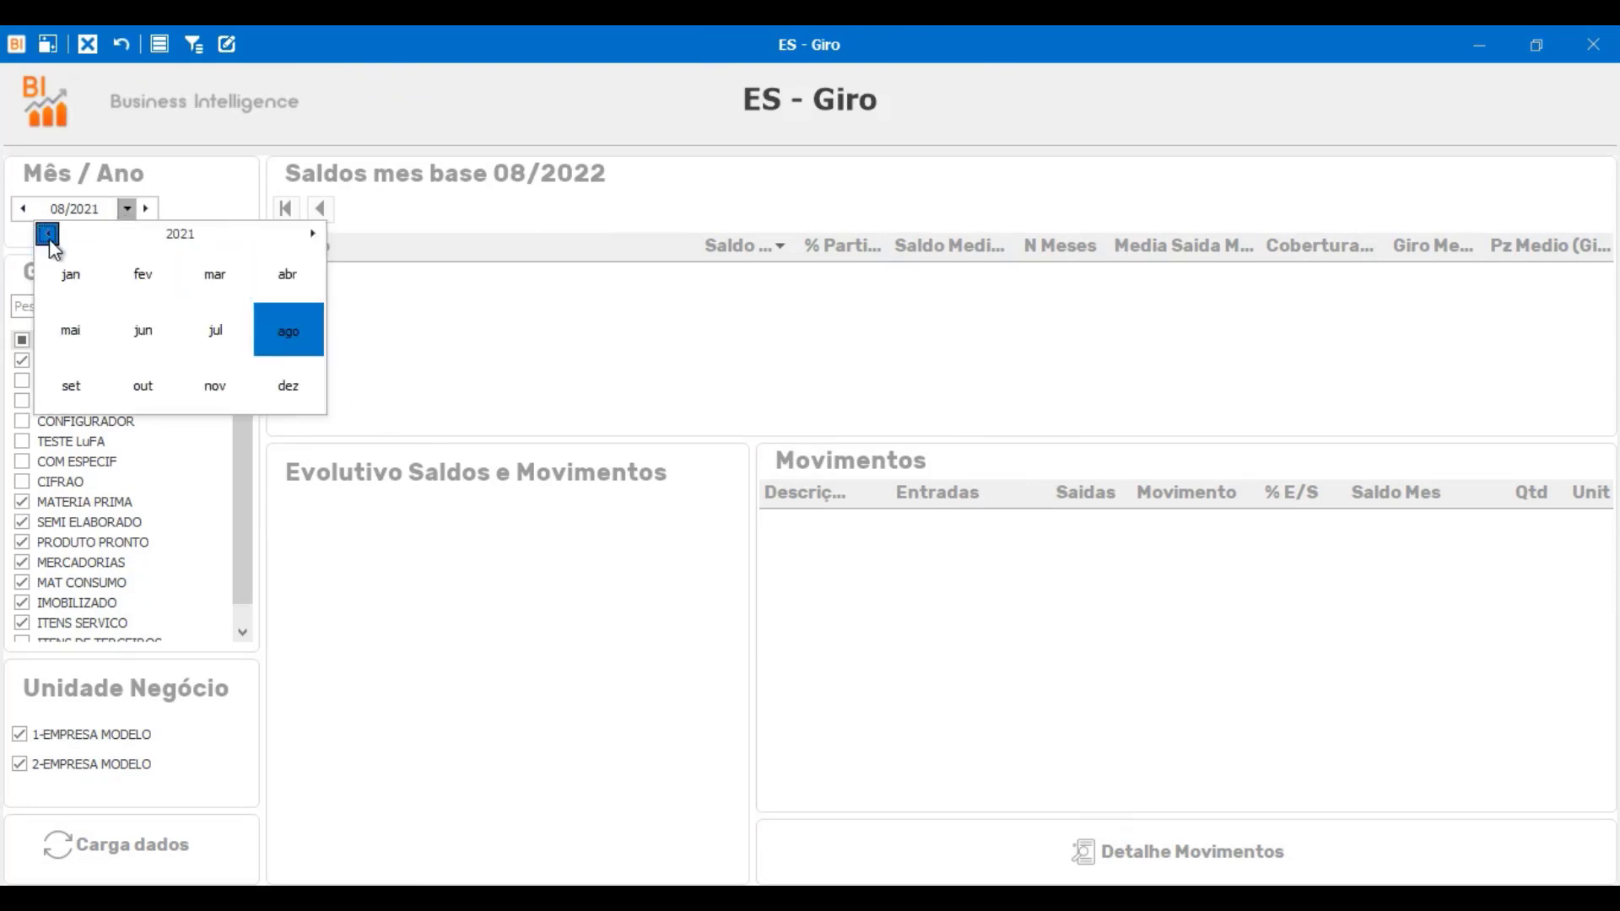
{"action": "left_click", "coordinate": [48, 234]}
{"action": "left_click", "coordinate": [48, 234]}
{"action": "left_click", "coordinate": [93, 299]}
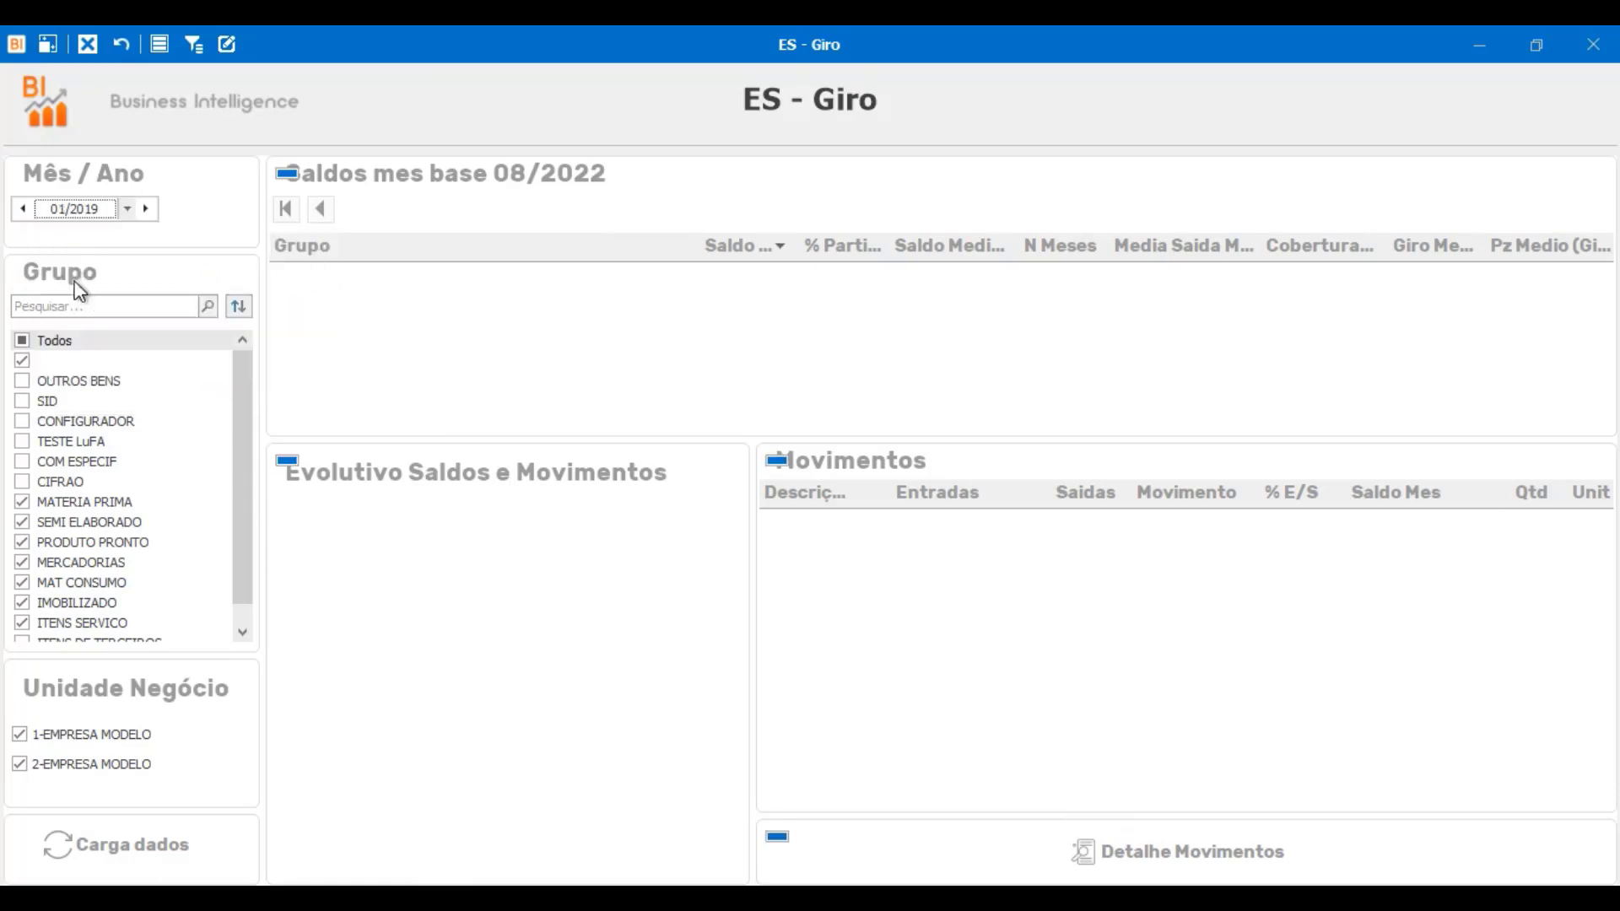